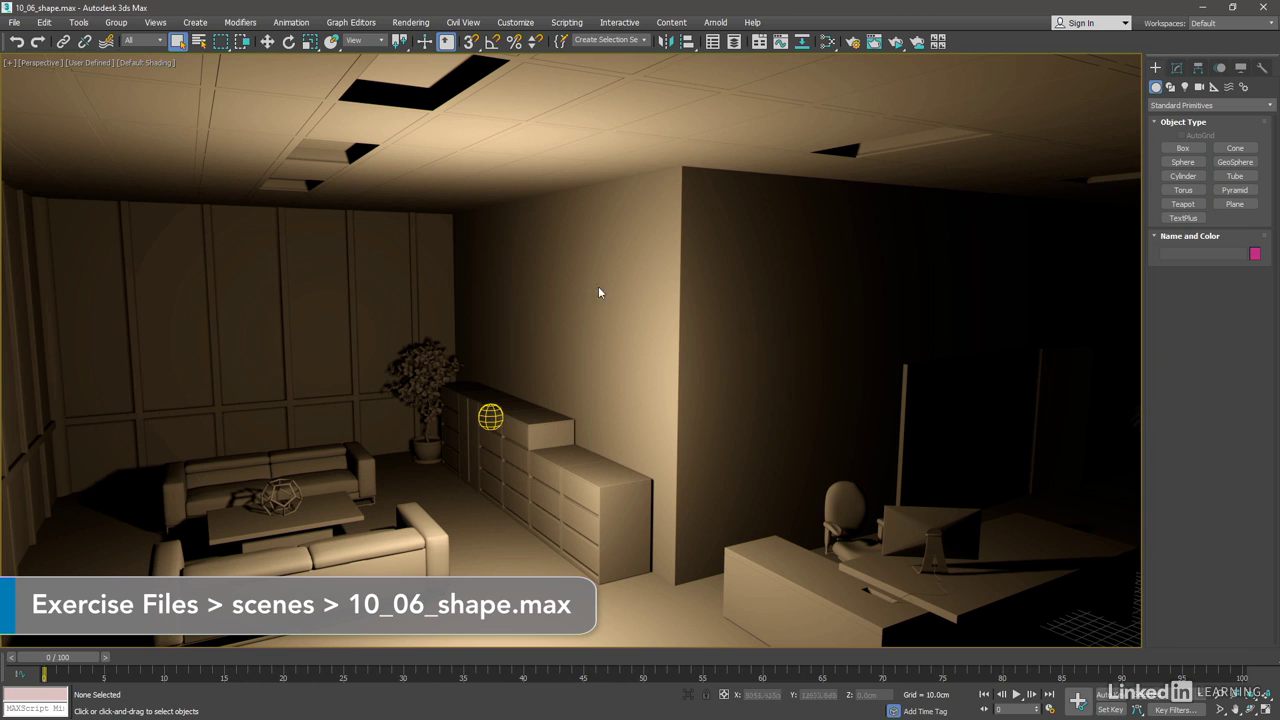
# Step: Lock the Arnold render view to Quad 4 - Perspective in Render Setup, then close the dialog
pyautogui.click(851, 42)
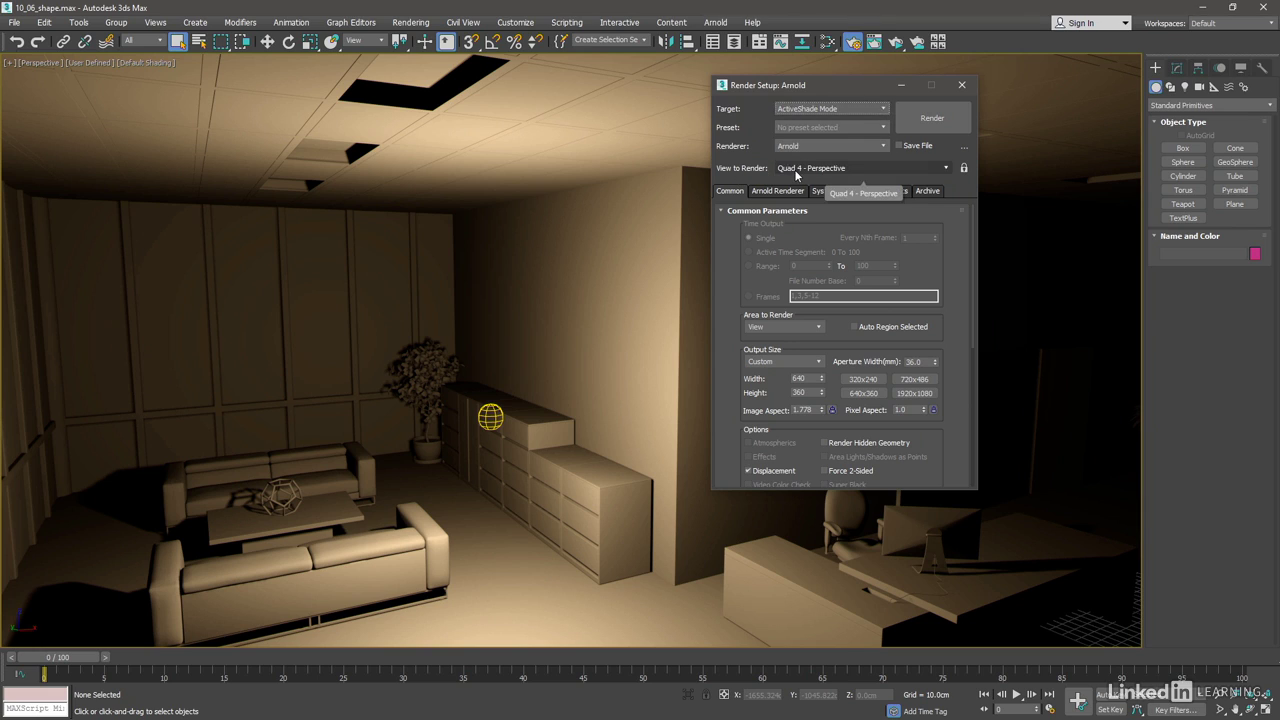
pyautogui.click(963, 170)
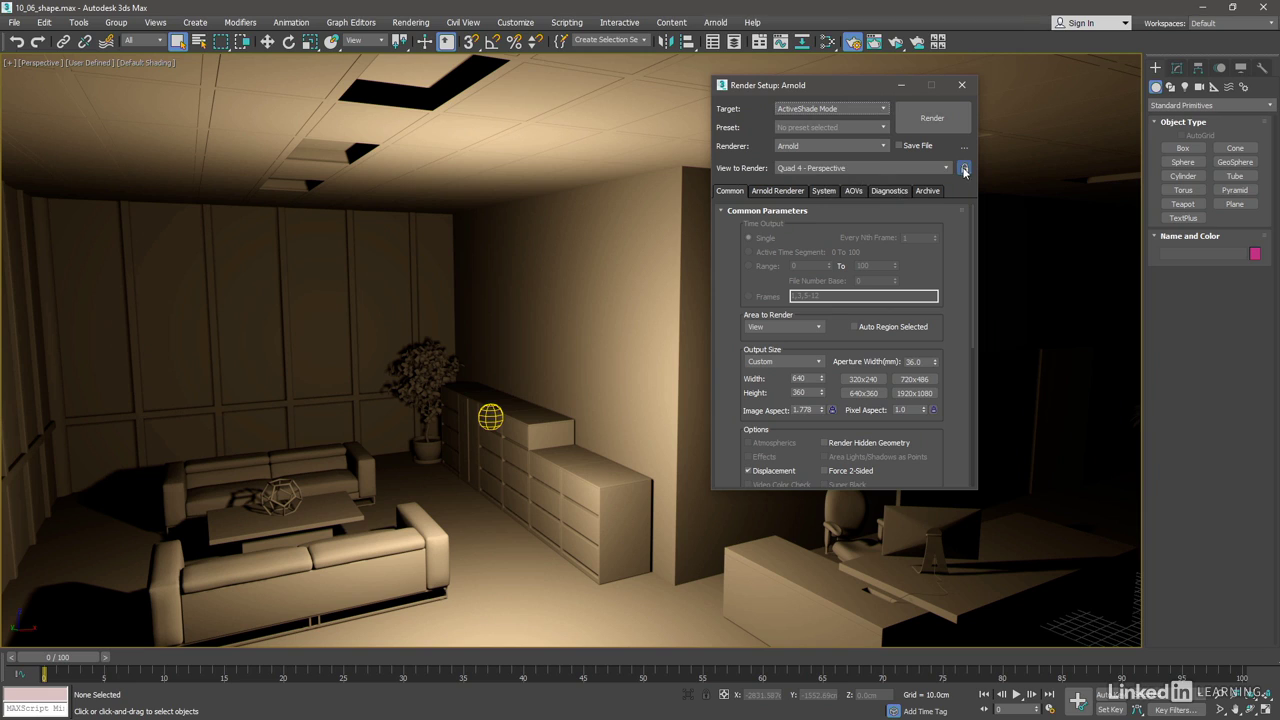
pyautogui.click(963, 87)
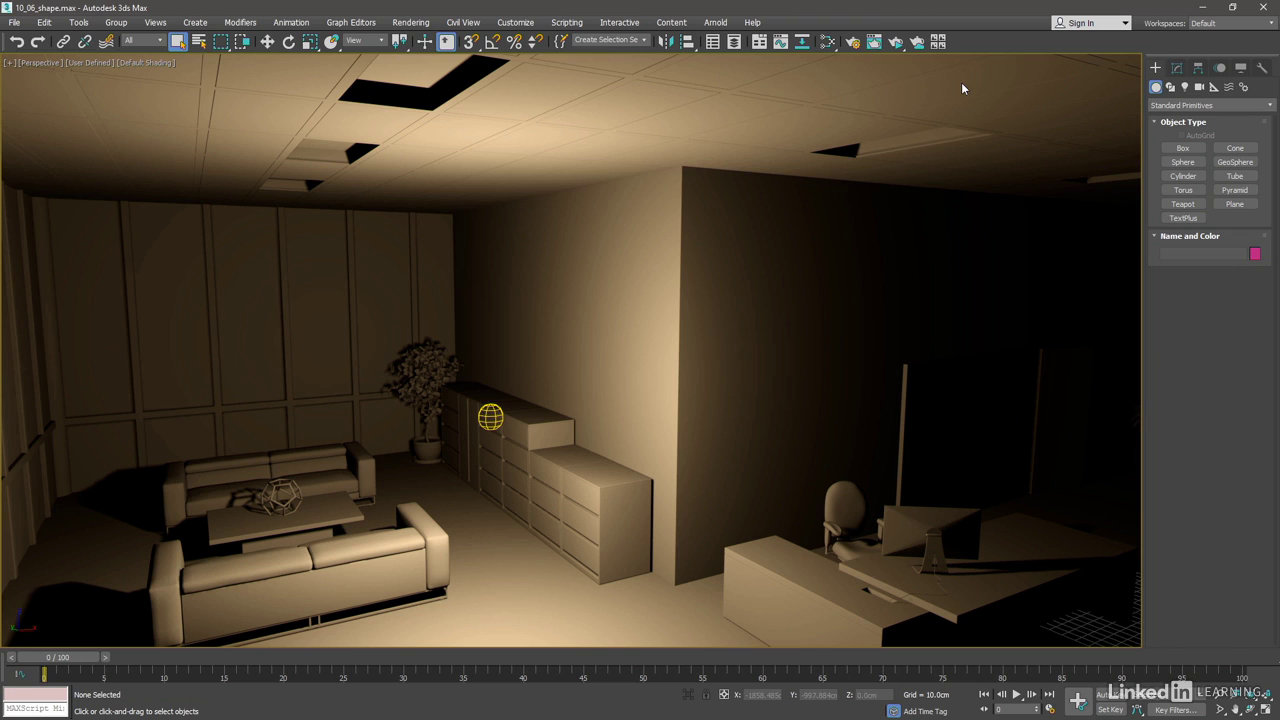
# Step: Launch an ActiveShade render of the office and restore the four-viewport layout with Alt+W
pyautogui.click(895, 45)
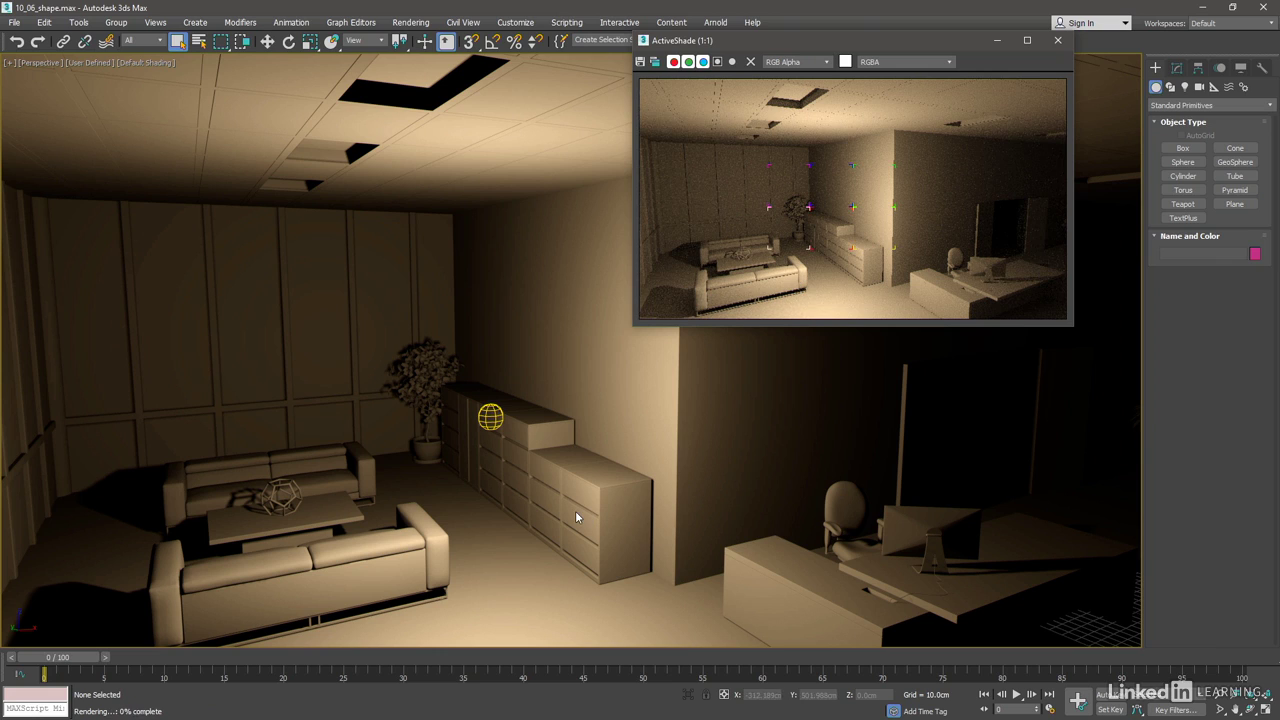
pyautogui.click(377, 336)
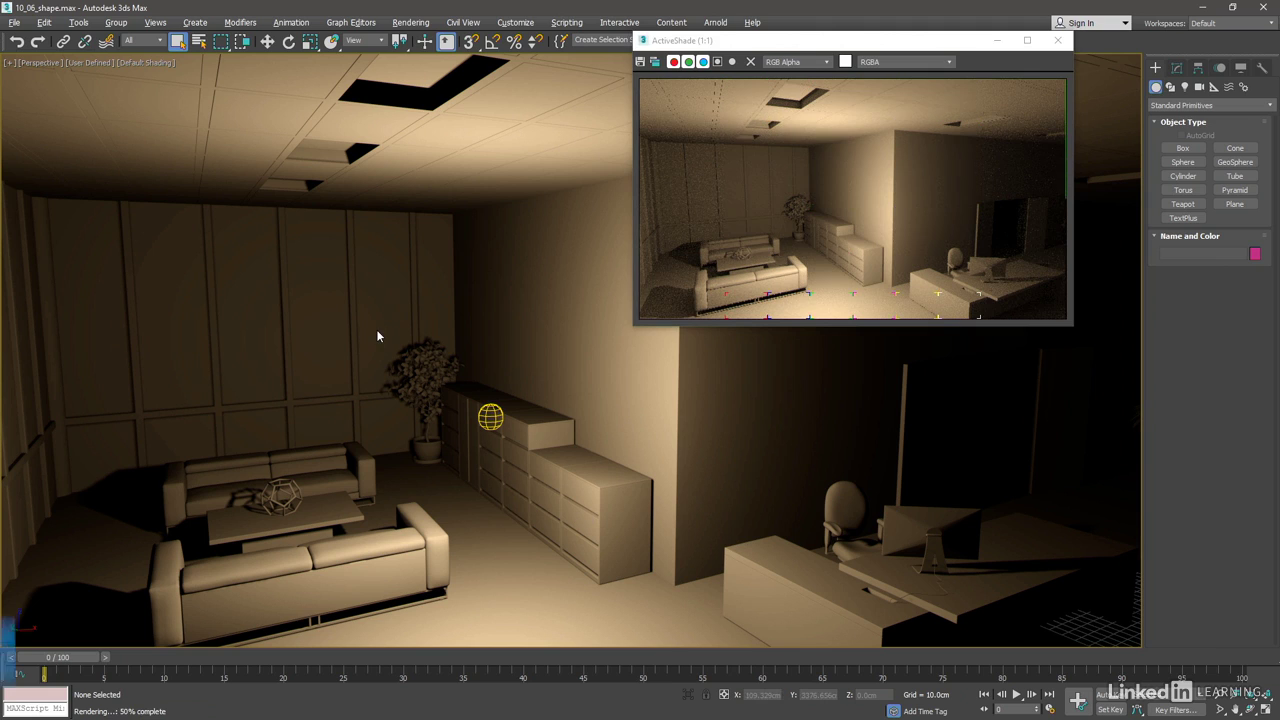
pyautogui.hotkey('alt', 'w')
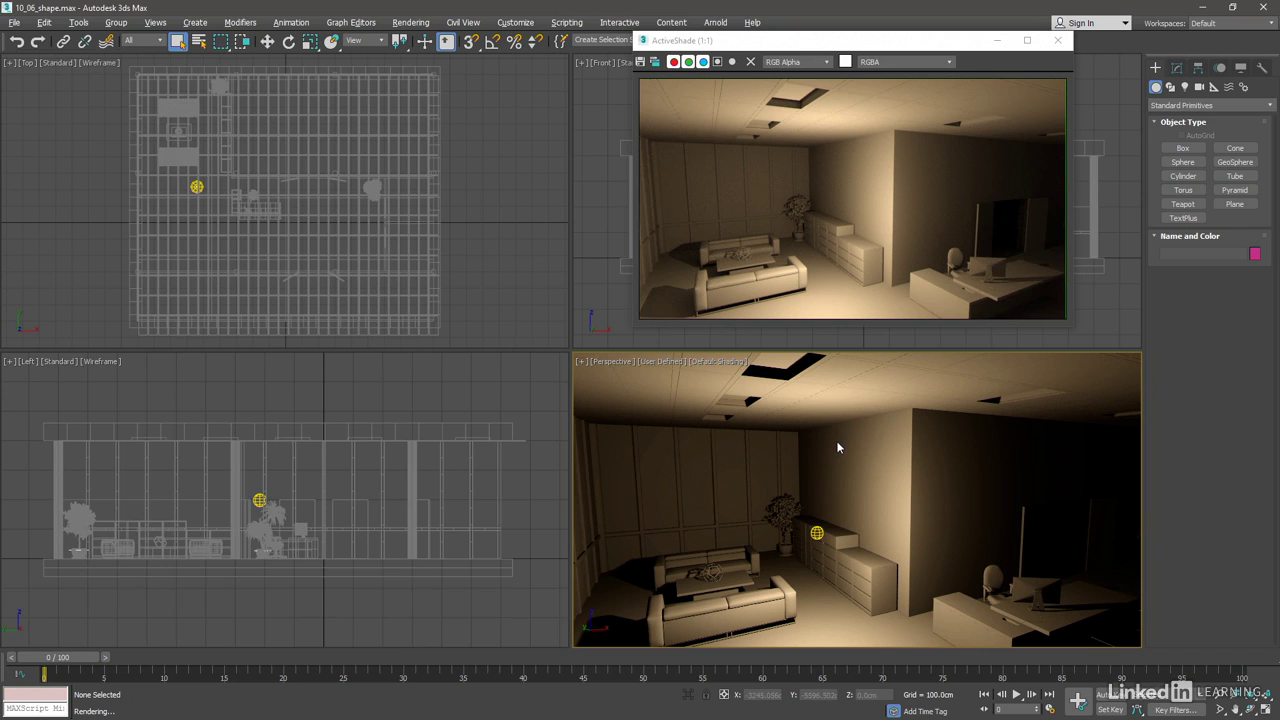
# Step: Select the photometric light and move it up on Z toward the ceiling
pyautogui.click(817, 532)
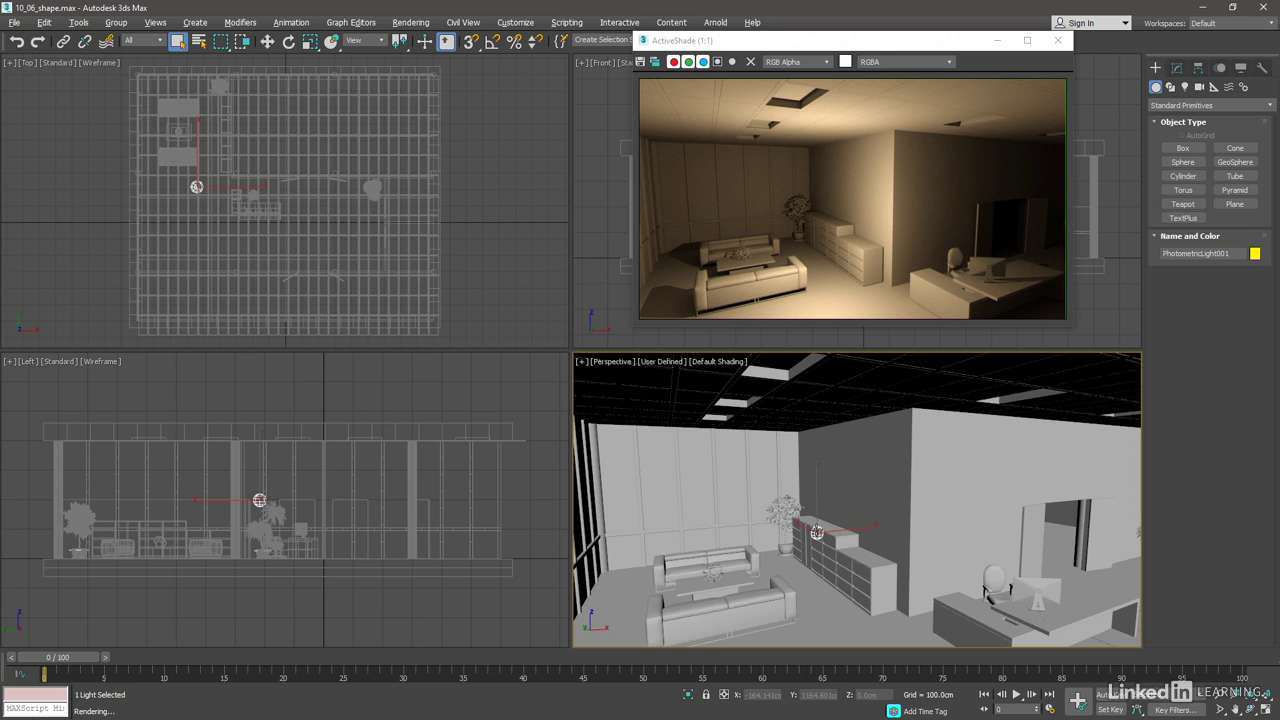
pyautogui.click(267, 41)
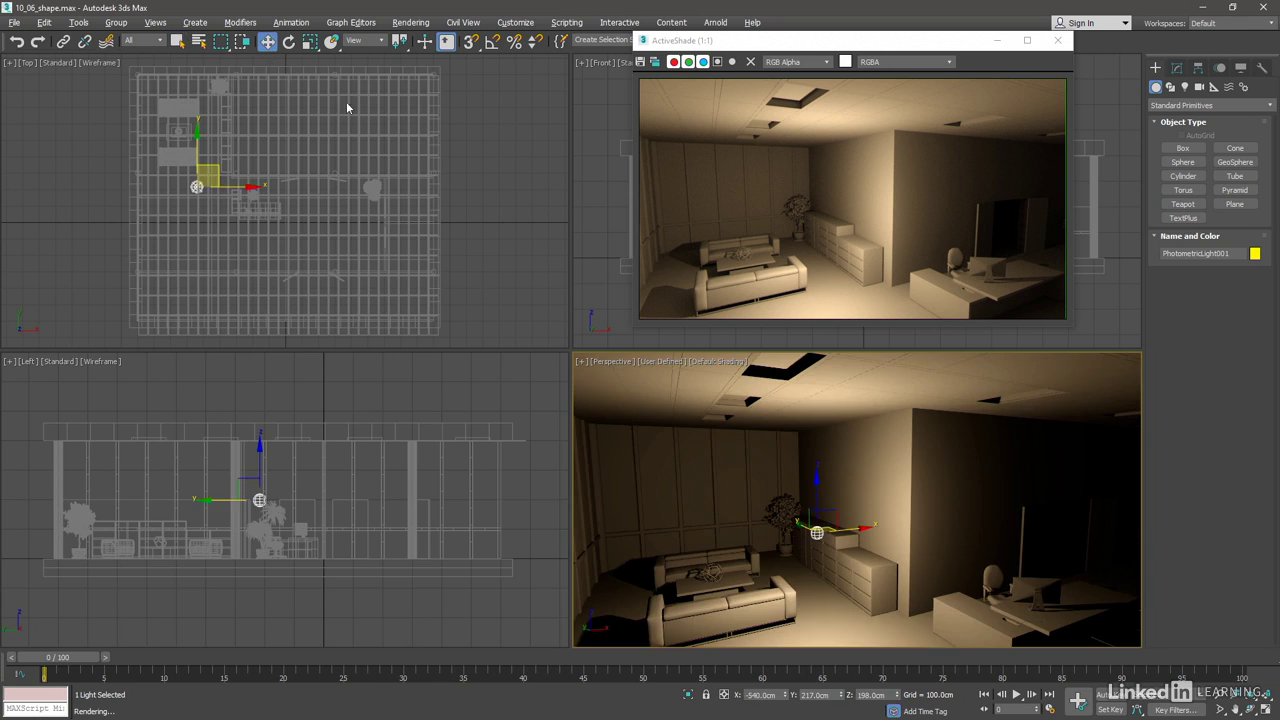
pyautogui.moveTo(817, 532); pyautogui.dragTo(915, 392)
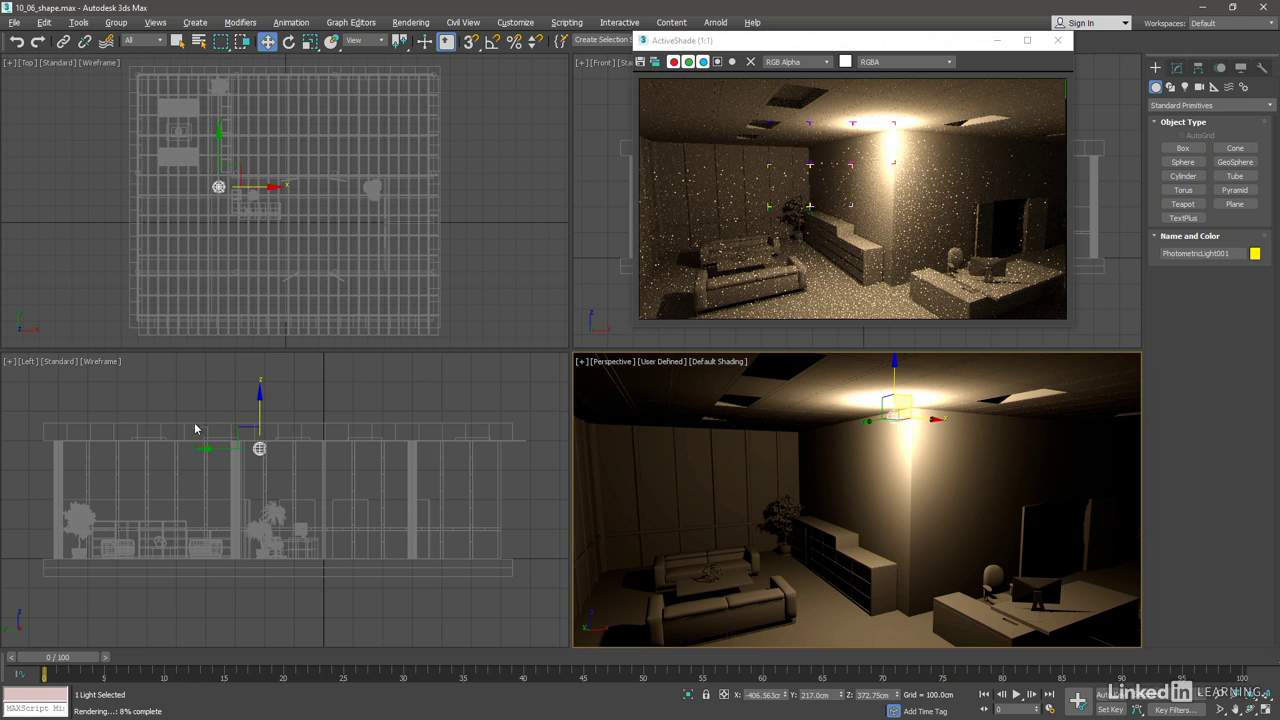
# Step: Slide the light sideways along X in the Left view and zoom in on it
pyautogui.rightClick(196, 420)
pyautogui.moveTo(311, 451); pyautogui.dragTo(266, 453)
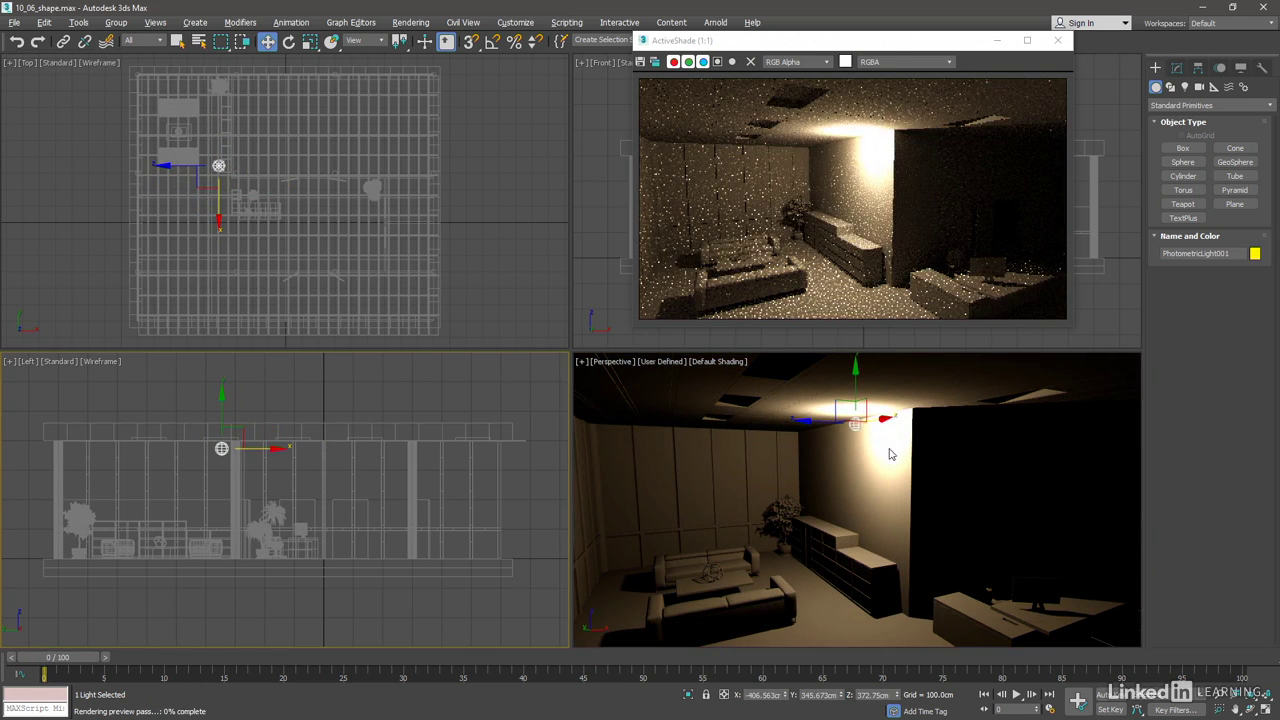
pyautogui.scroll(2, 890, 455)
pyautogui.scroll(3, 890, 455)
pyautogui.scroll(3, 888, 445)
pyautogui.moveTo(886, 434)
pyautogui.mouseDown(button='middle')
pyautogui.moveTo(976, 526)
pyautogui.moveTo(977, 514)
pyautogui.mouseUp(button='middle')
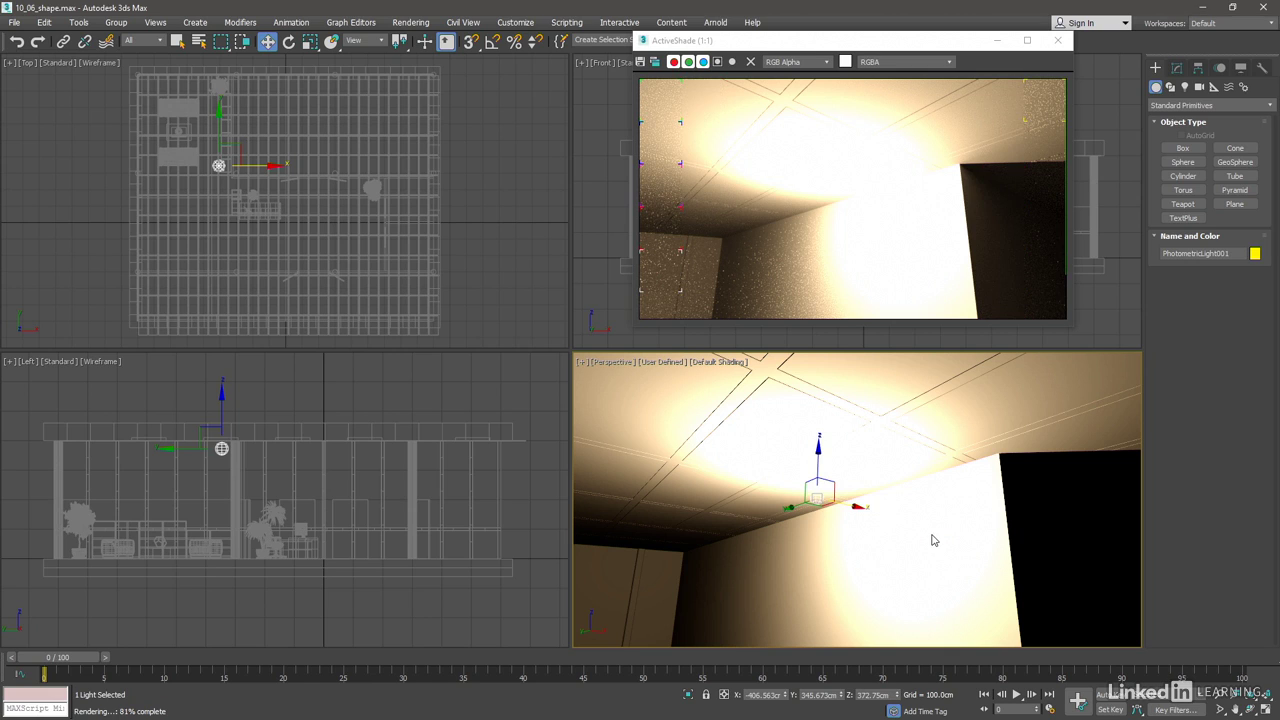
# Step: Set the Physical Camera Exposure Value to 6.0 EV, then nudge the light along X
pyautogui.press('8')
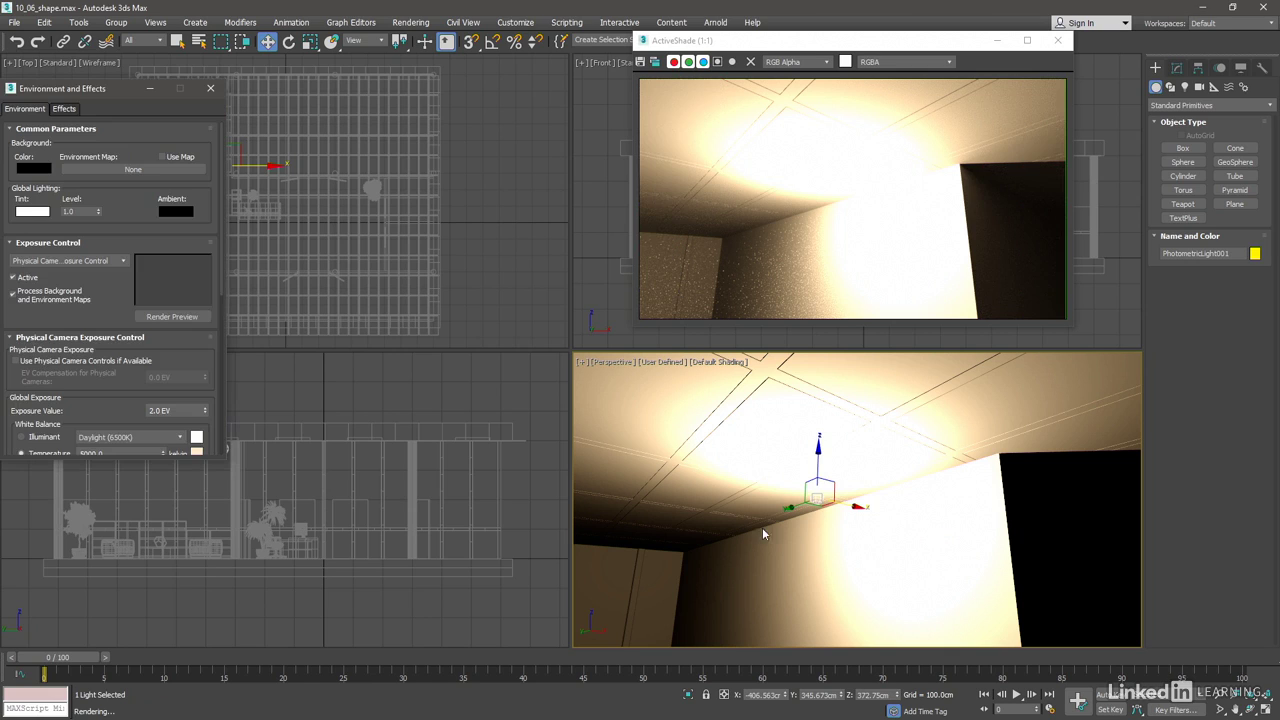
pyautogui.moveTo(90, 101); pyautogui.dragTo(116, 113)
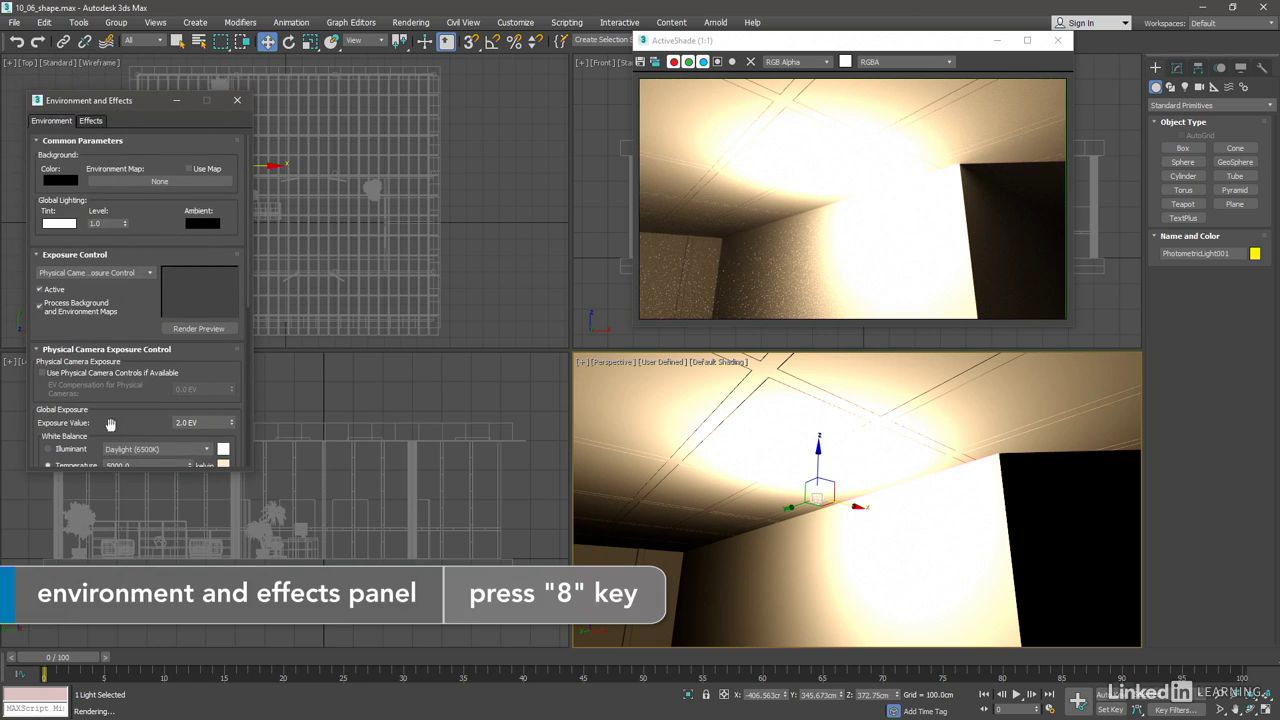
pyautogui.click(199, 422)
pyautogui.moveTo(195, 422); pyautogui.dragTo(126, 416)
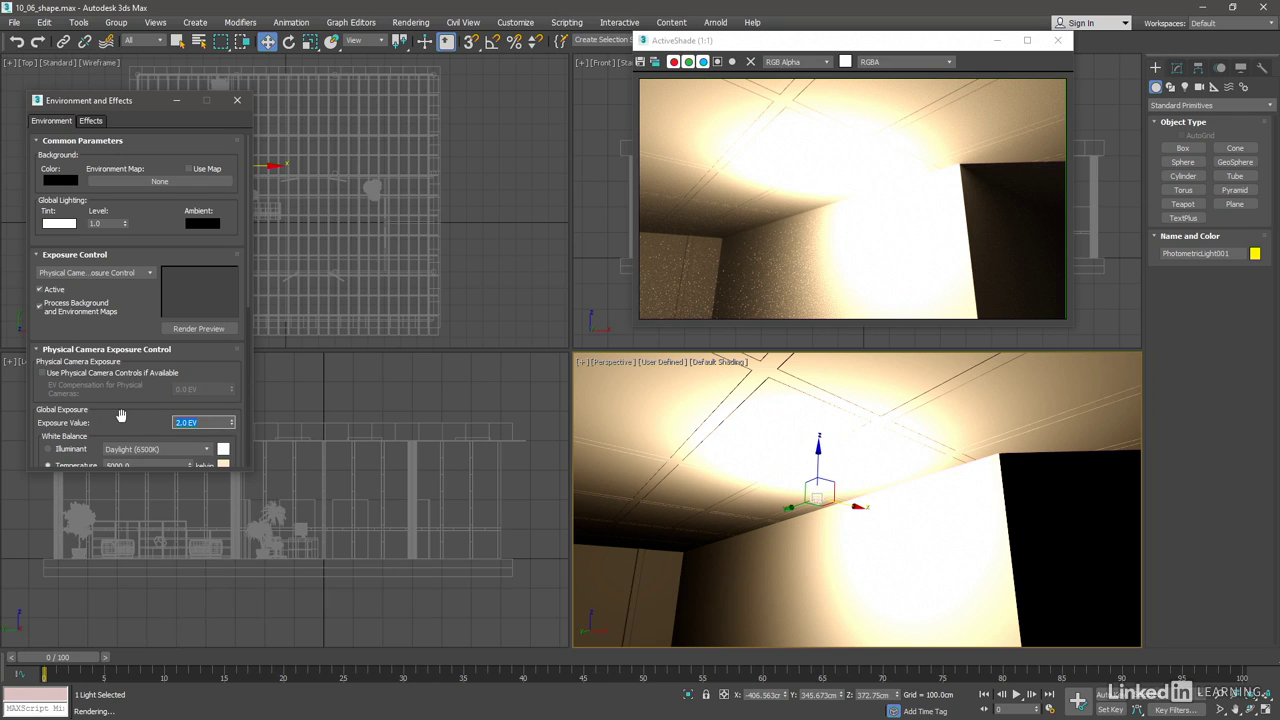
pyautogui.write('5')
pyautogui.press('Return')
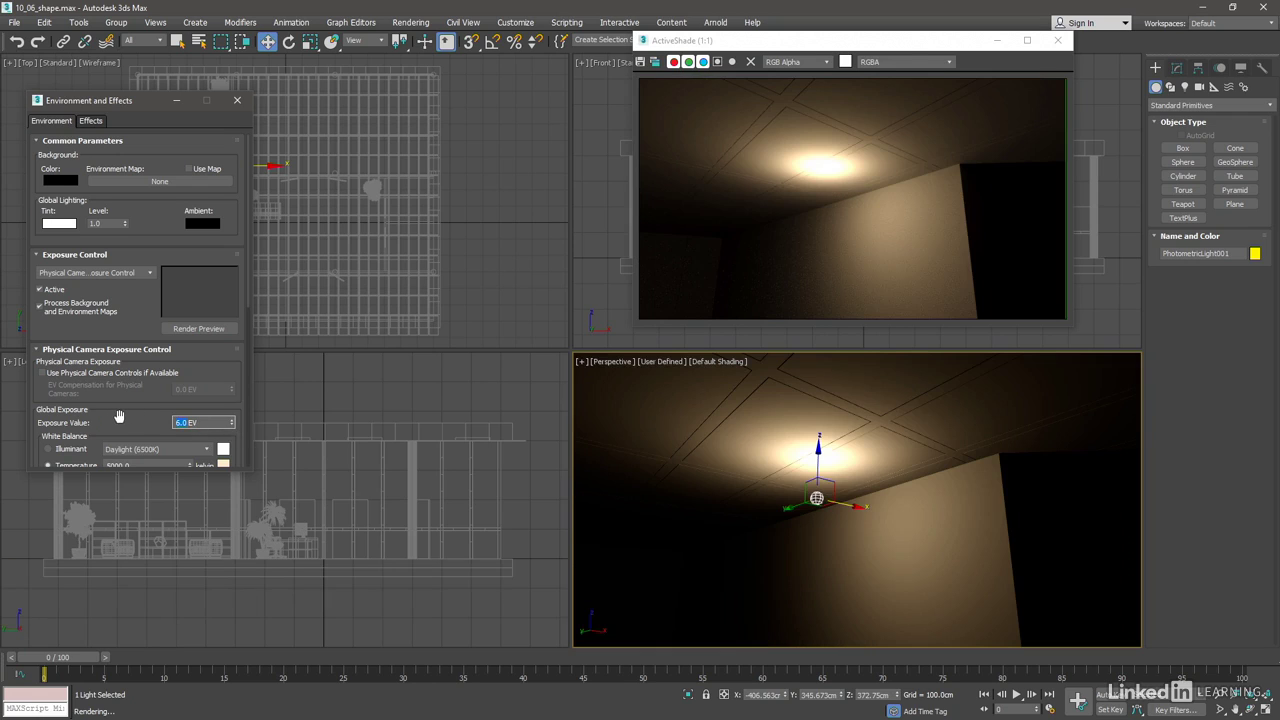
pyautogui.moveTo(829, 499); pyautogui.dragTo(884, 508)
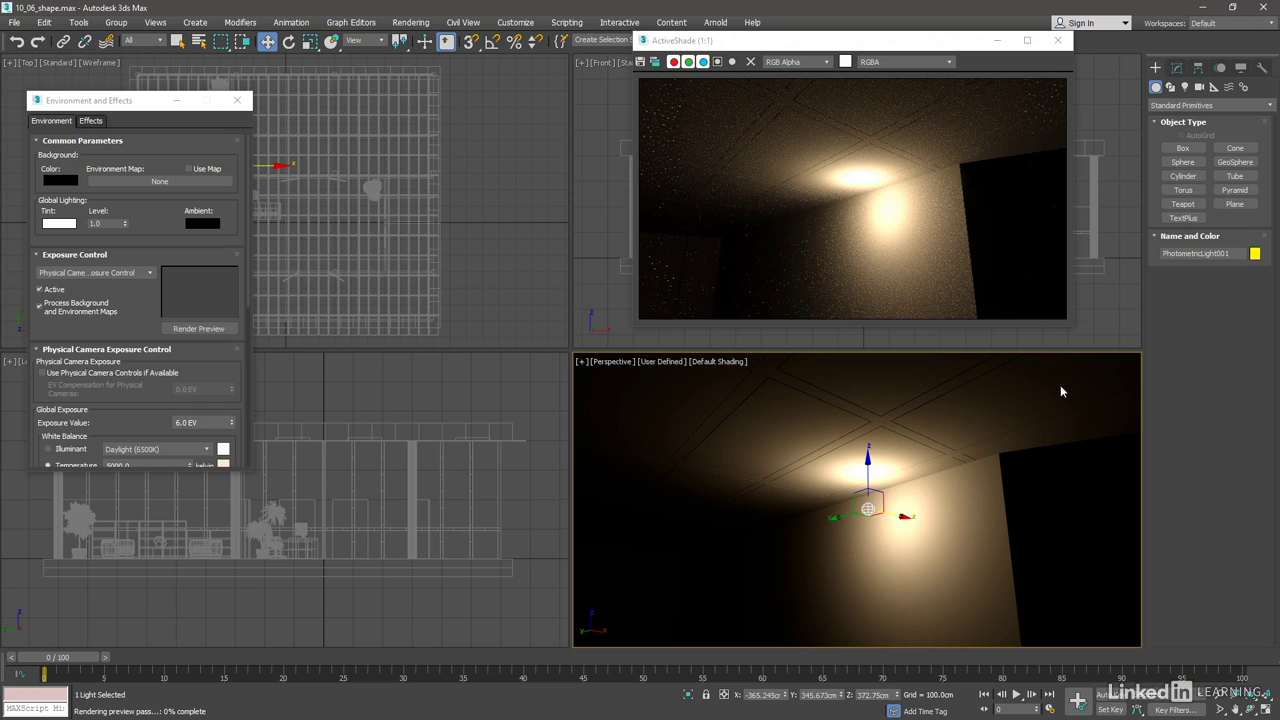
# Step: In the light's Modify panel, expand the Emit light from (Shape) dropdown under Shape/Area Shadows
pyautogui.click(1176, 68)
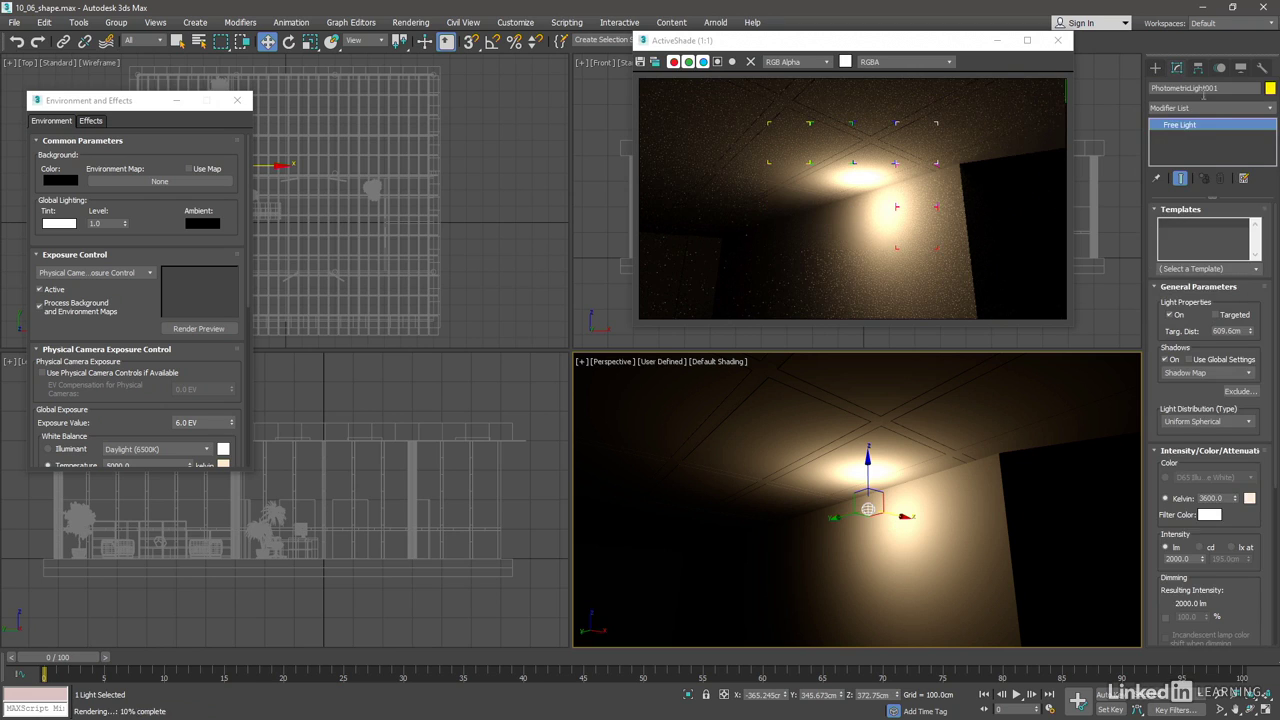
pyautogui.moveTo(1276, 340); pyautogui.dragTo(1276, 370)
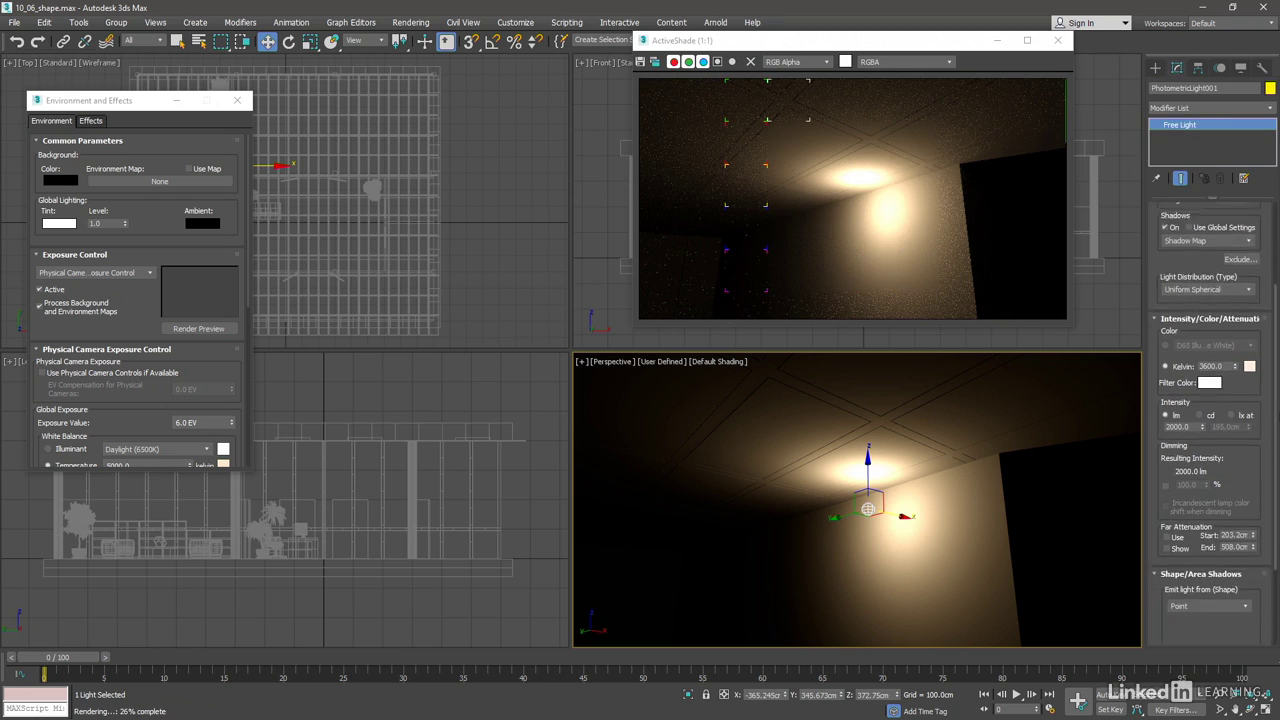
pyautogui.scroll(-5, 1210, 470)
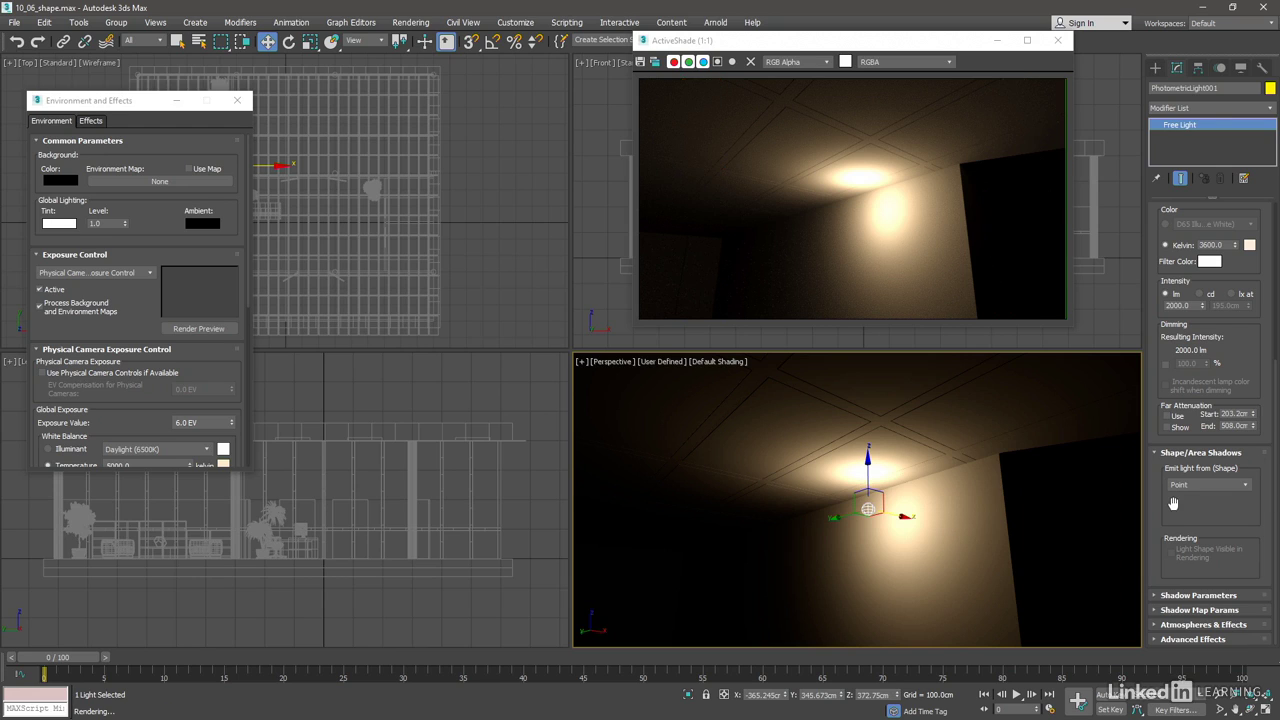
pyautogui.click(1246, 485)
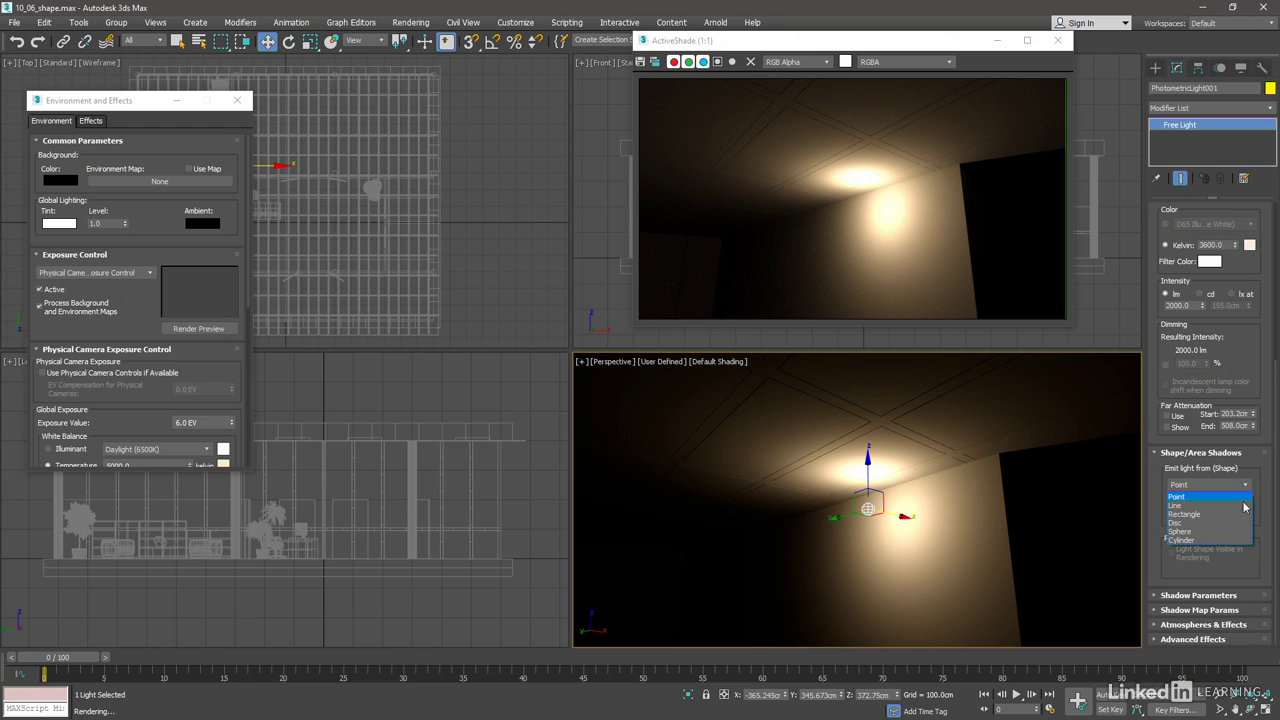
# Step: Choose Cylinder as the emission shape with Length 110 cm and Radius 2 cm
pyautogui.click(1212, 542)
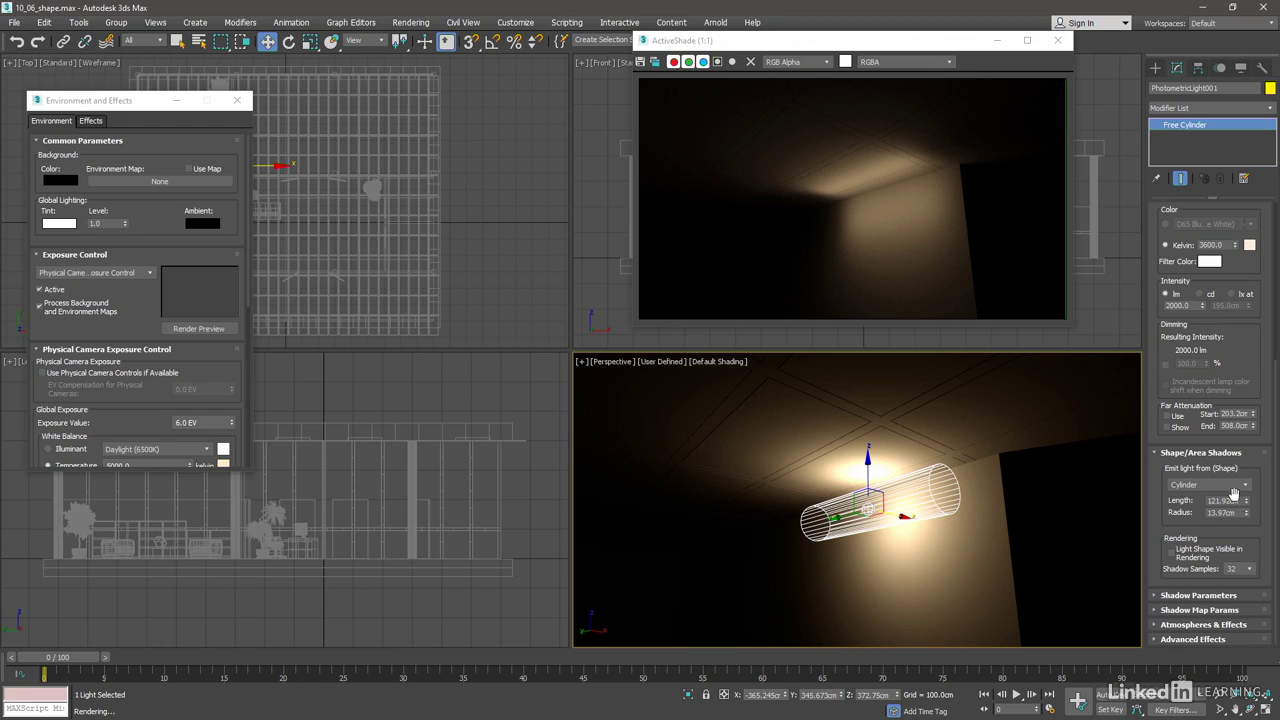
pyautogui.doubleClick(1228, 500)
pyautogui.write('110')
pyautogui.press('Tab')
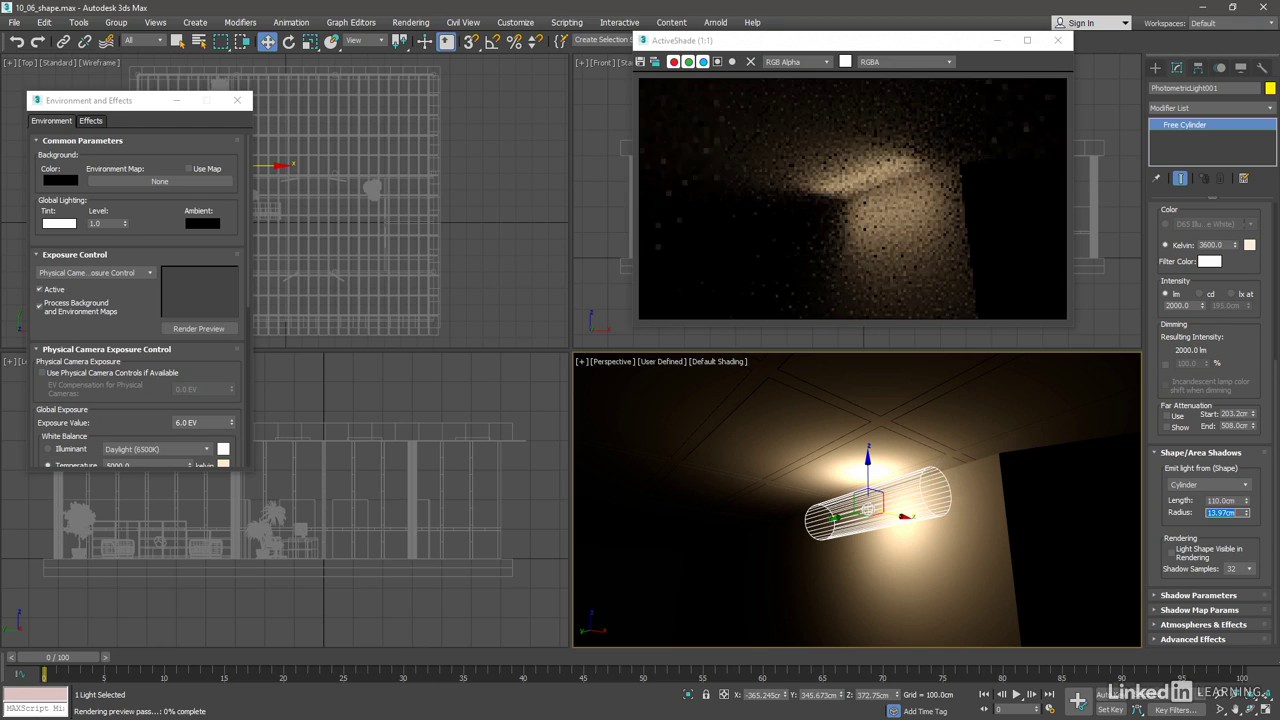
pyautogui.write('2')
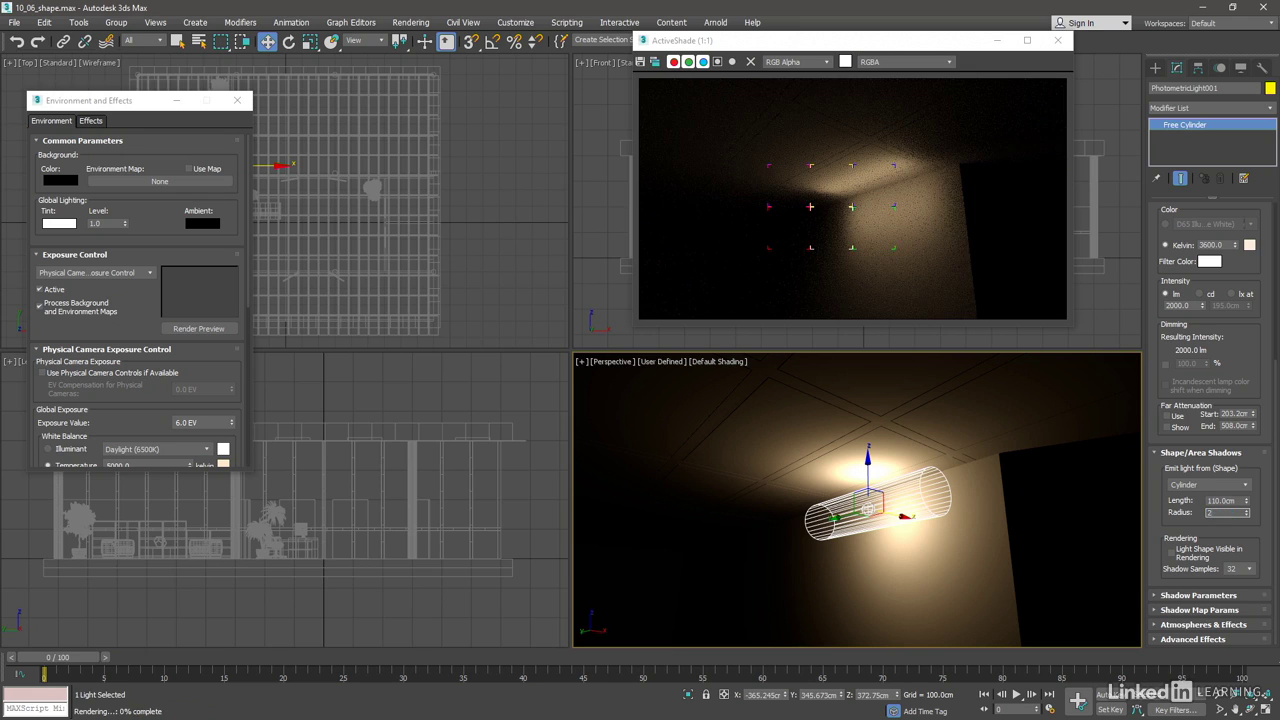
pyautogui.press('Return')
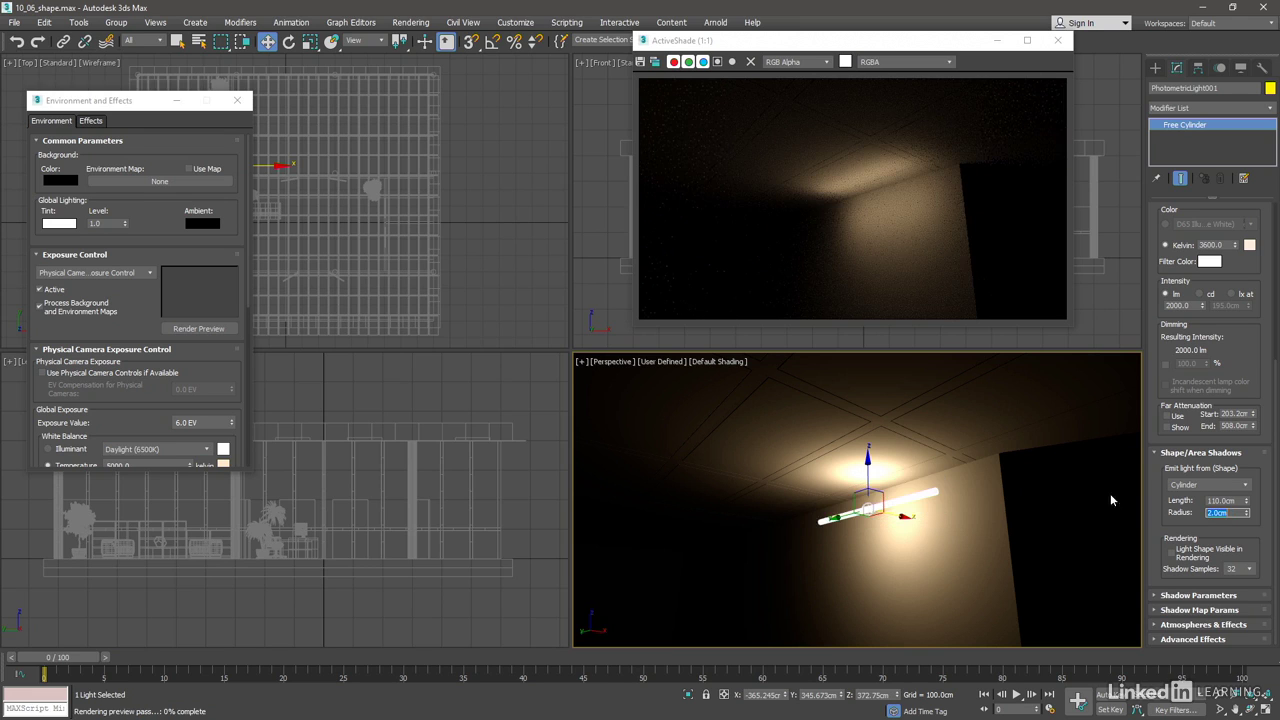
# Step: Slide the tube light along X under the ceiling and enable Light Shape Visible in Rendering
pyautogui.moveTo(894, 512); pyautogui.dragTo(924, 509)
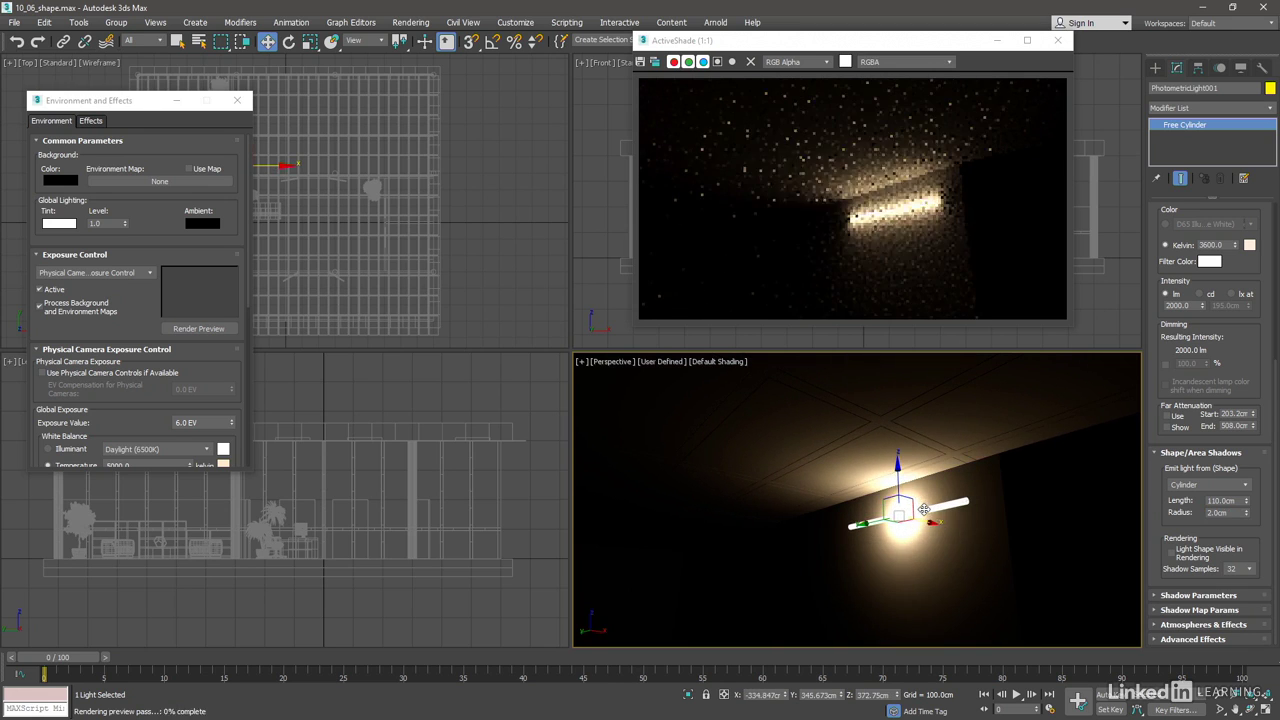
pyautogui.moveTo(924, 509)
pyautogui.keyDown('alt'); pyautogui.mouseDown(button='middle')
pyautogui.moveTo(948, 523)
pyautogui.moveTo(954, 503)
pyautogui.mouseUp(button='middle'); pyautogui.keyUp('alt')
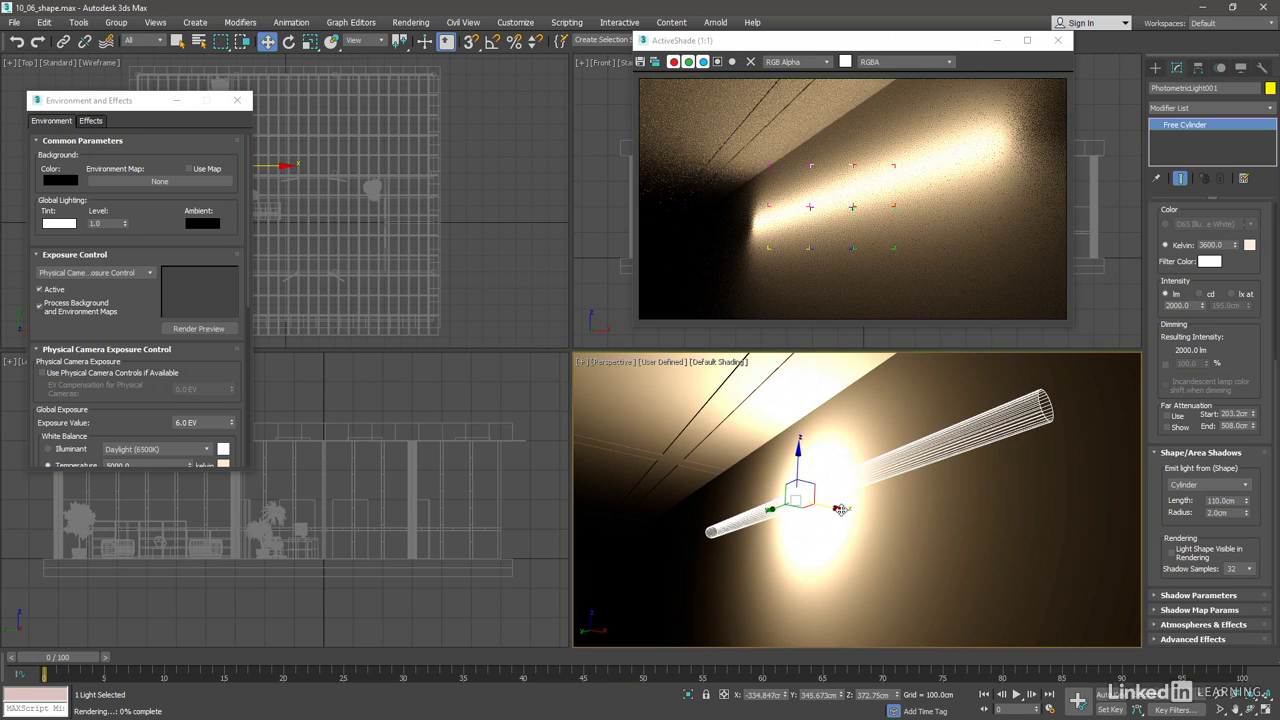
pyautogui.moveTo(841, 510)
pyautogui.mouseDown()
pyautogui.moveTo(824, 497)
pyautogui.moveTo(845, 494)
pyautogui.mouseUp()
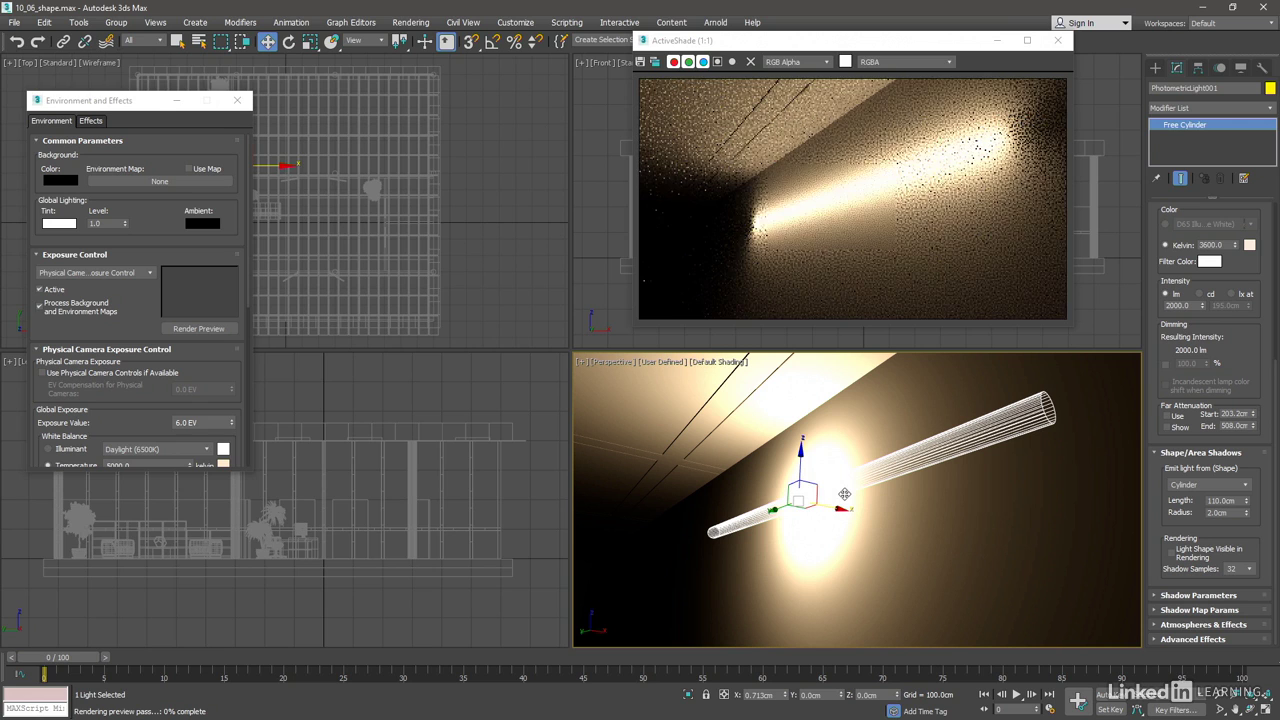
pyautogui.click(760, 242)
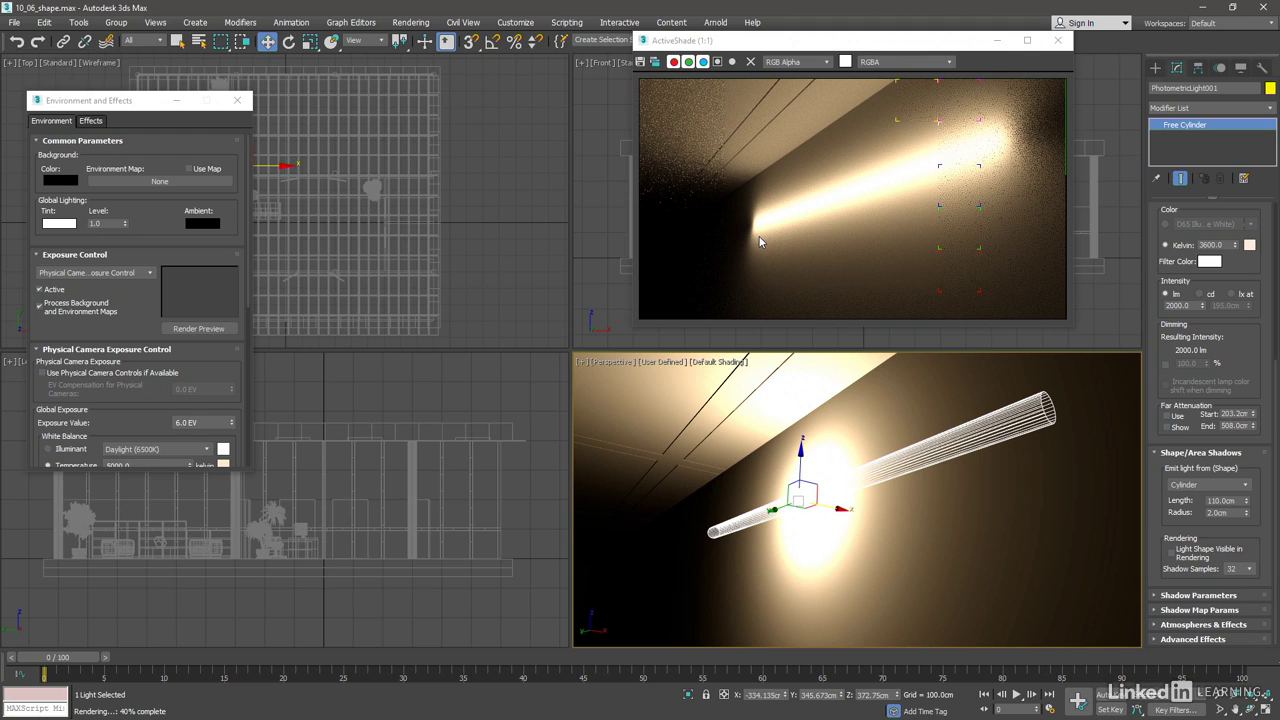
pyautogui.click(1172, 557)
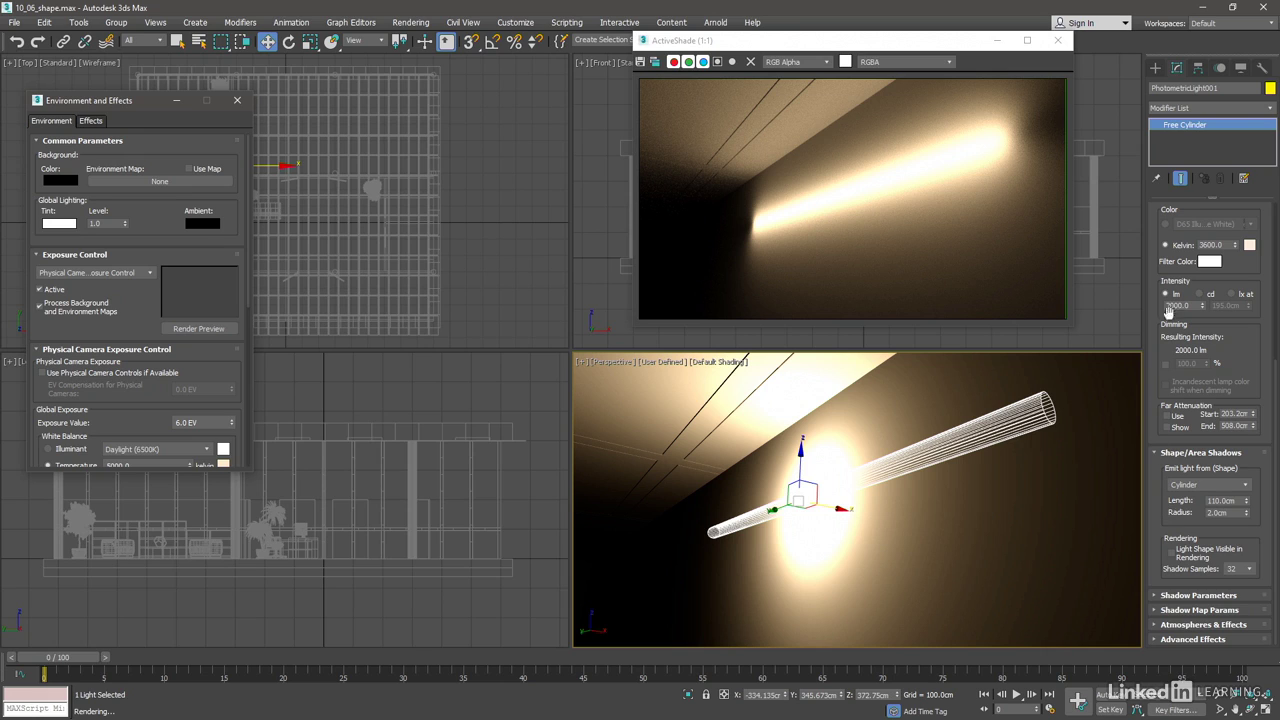
# Step: Name the light 'light tube 001', then begin editing the exposure value again
pyautogui.click(1219, 87)
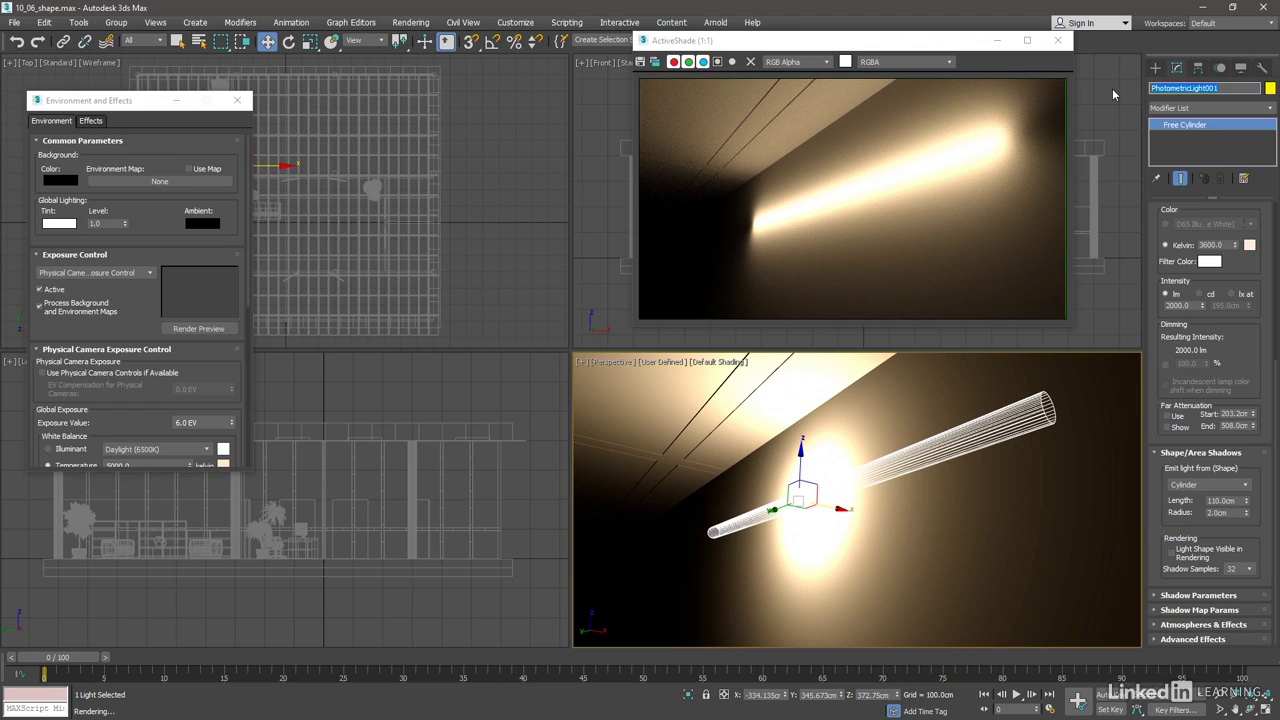
pyautogui.write('light tube 0')
pyautogui.press('Return')
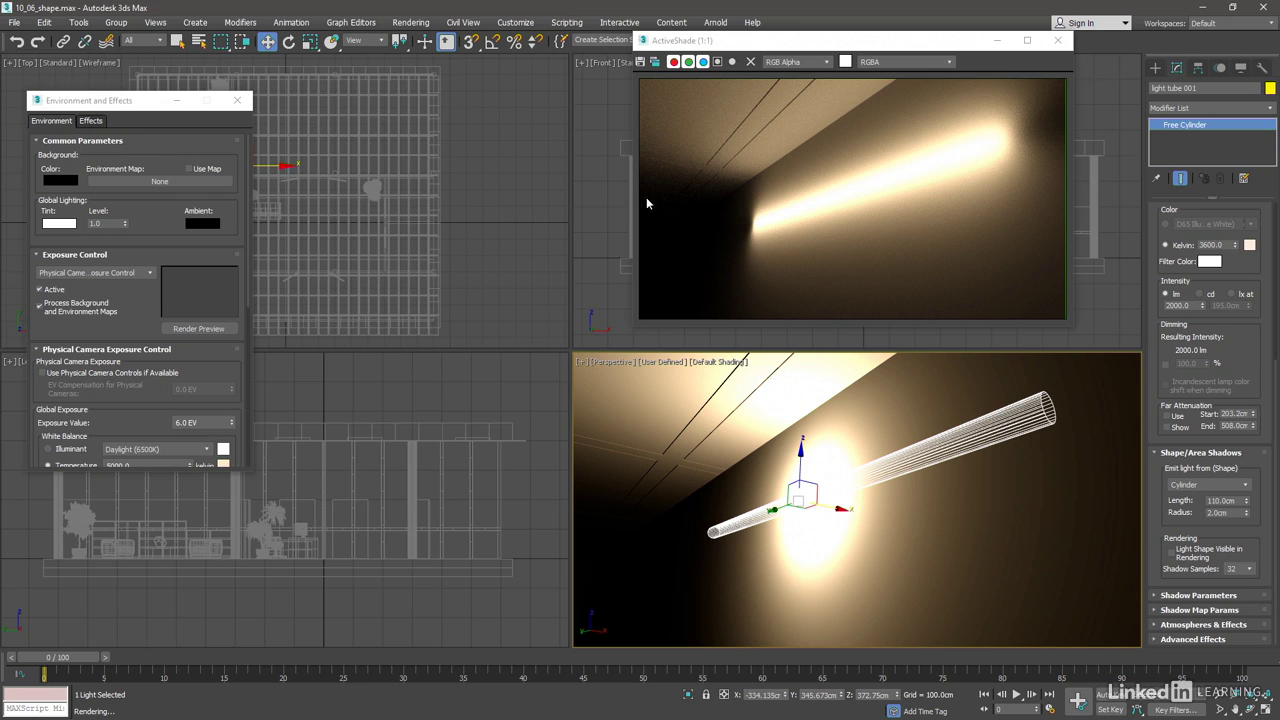
pyautogui.click(210, 422)
# Step: Set the exposure to 2.0 EV and orbit the Perspective view around the ceiling light
pyautogui.write('2')
pyautogui.press('Return')
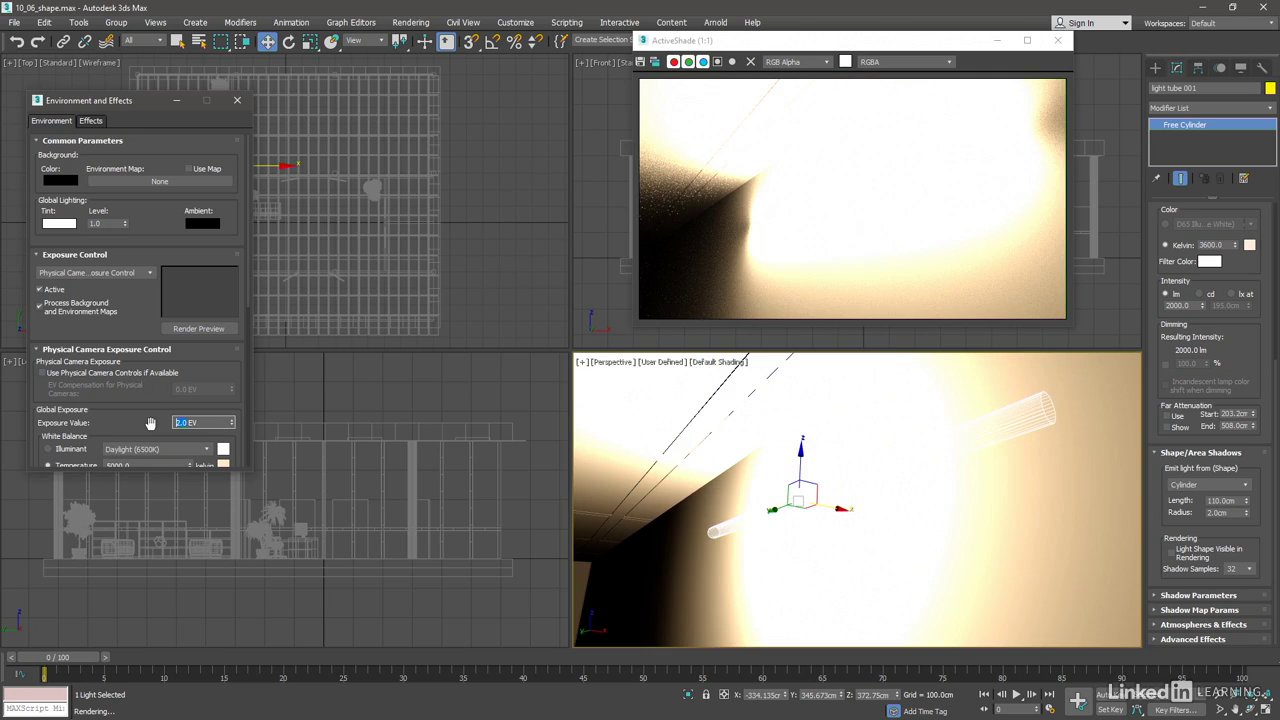
pyautogui.keyDown('alt'); pyautogui.moveTo(938, 462); pyautogui.dragTo(914, 569, button='middle'); pyautogui.keyUp('alt')
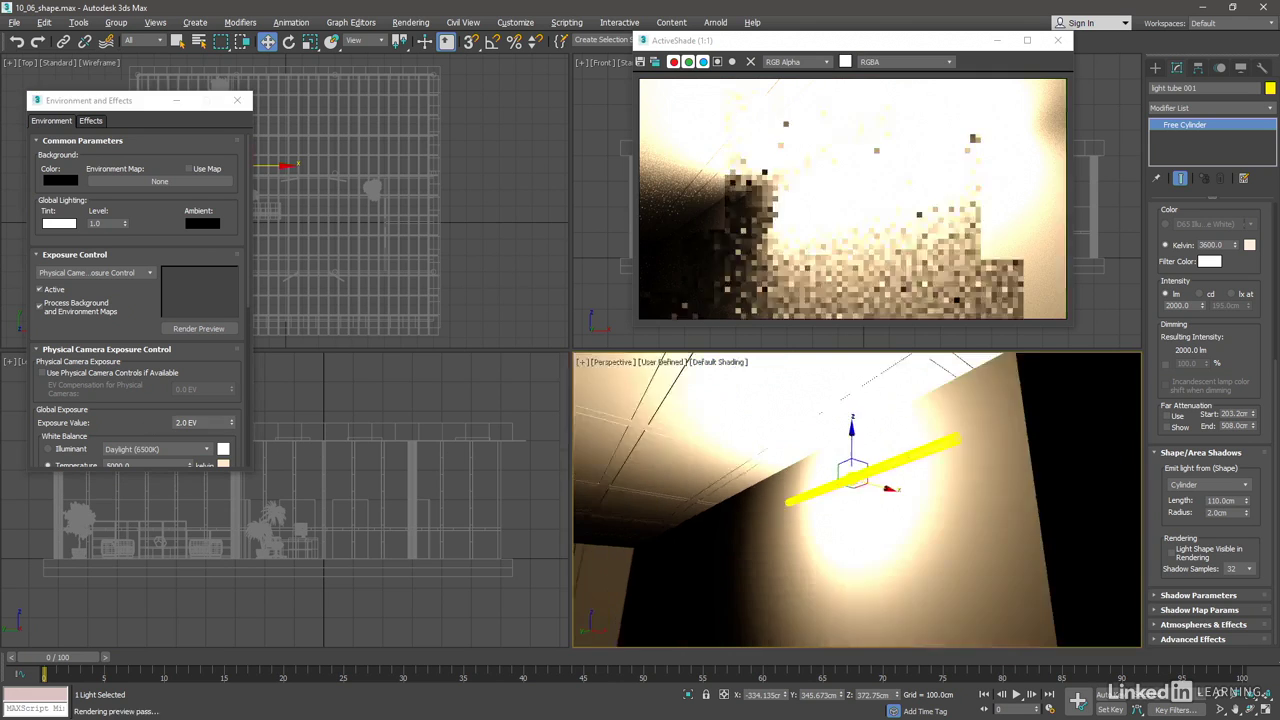
pyautogui.keyDown('alt'); pyautogui.moveTo(778, 507); pyautogui.dragTo(810, 503, button='middle'); pyautogui.keyUp('alt')
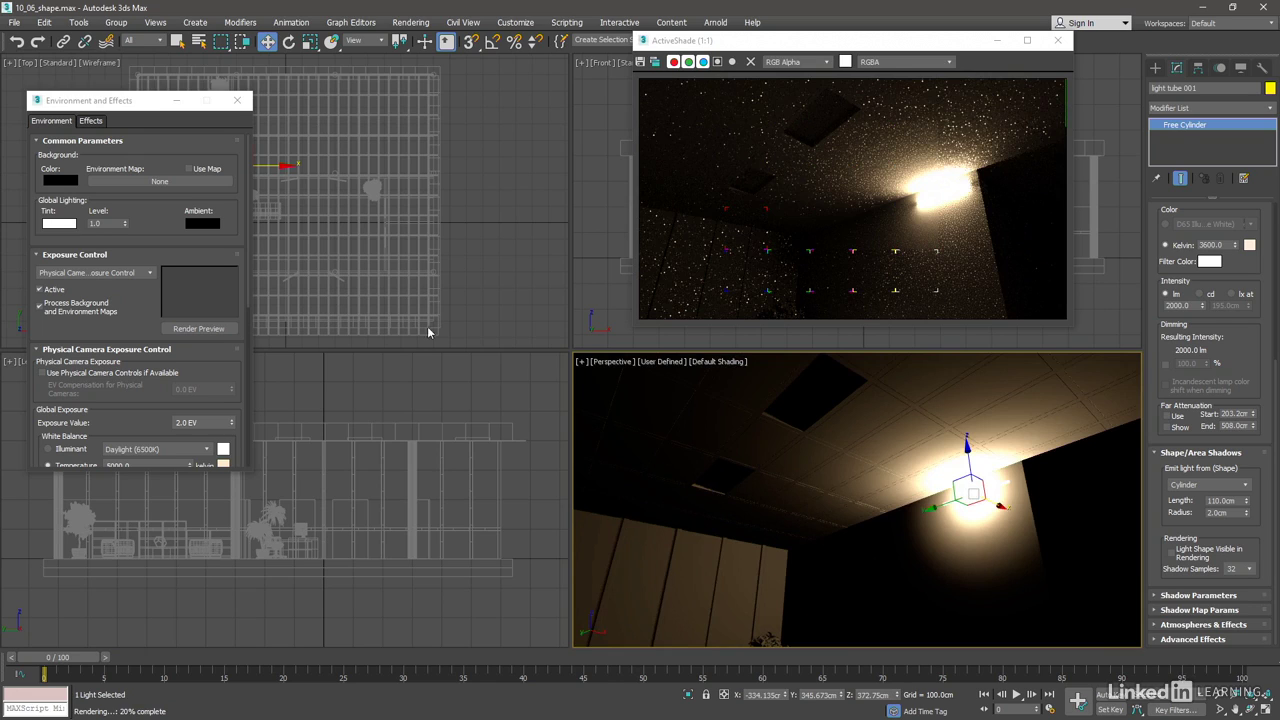
# Step: Pan and zoom the Top view to center the light tube, then select its X position field
pyautogui.moveTo(345, 250); pyautogui.dragTo(426, 246, button='middle')
pyautogui.scroll(2, 441, 213)
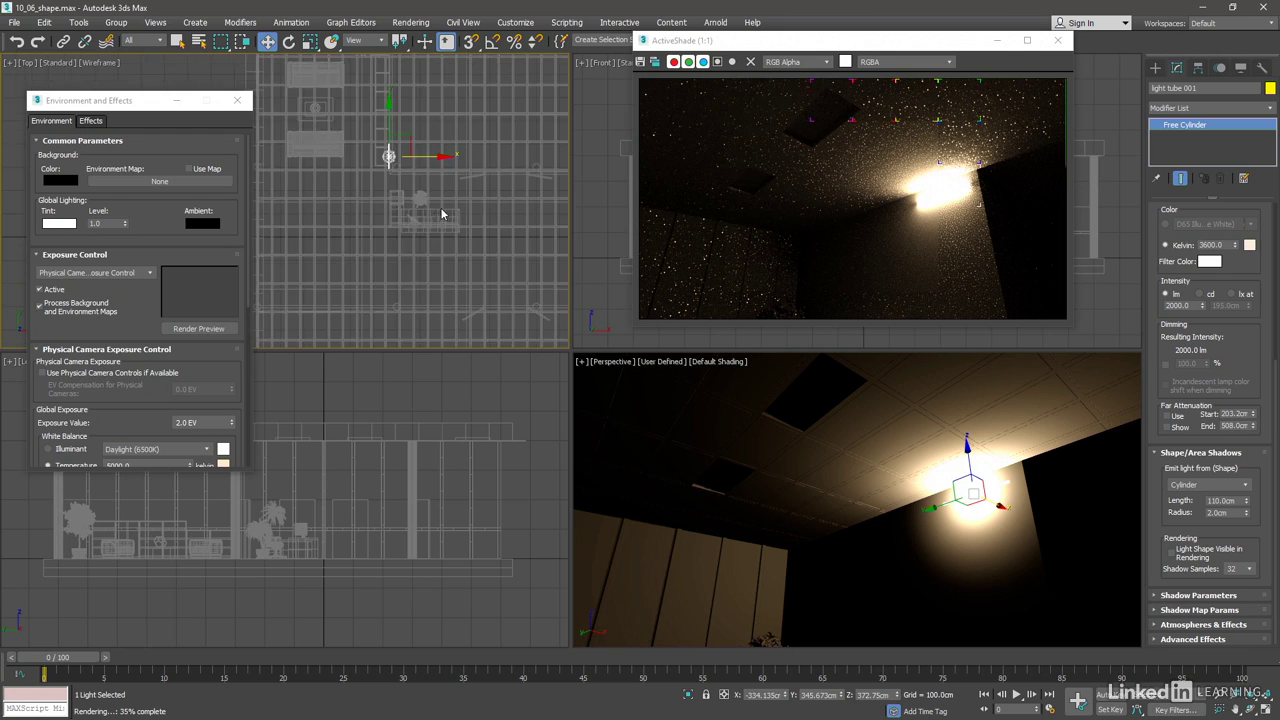
pyautogui.scroll(3, 420, 205)
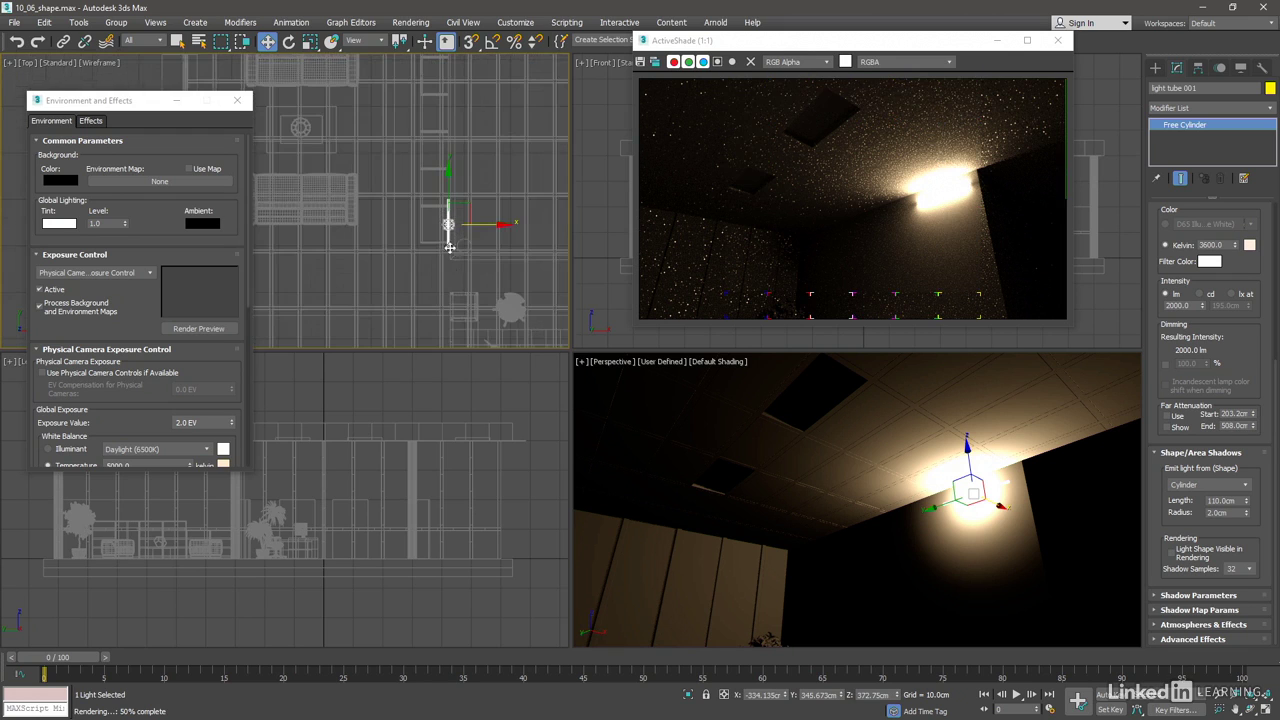
pyautogui.moveTo(446, 240)
pyautogui.mouseDown(button='middle')
pyautogui.moveTo(518, 305)
pyautogui.moveTo(452, 272)
pyautogui.mouseUp(button='middle')
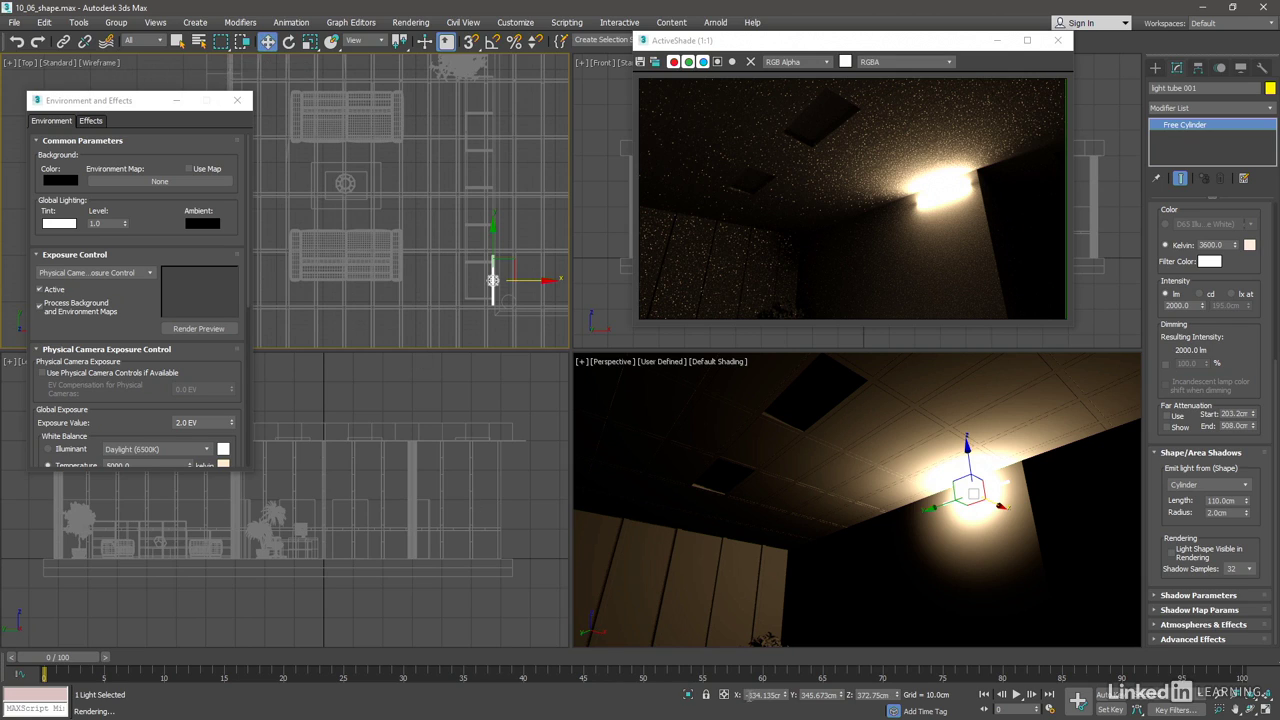
pyautogui.click(752, 695)
# Step: Position the light tube at X -638, Y 593, Z 405 cm in the ceiling recess
pyautogui.write('-638')
pyautogui.press('Tab')
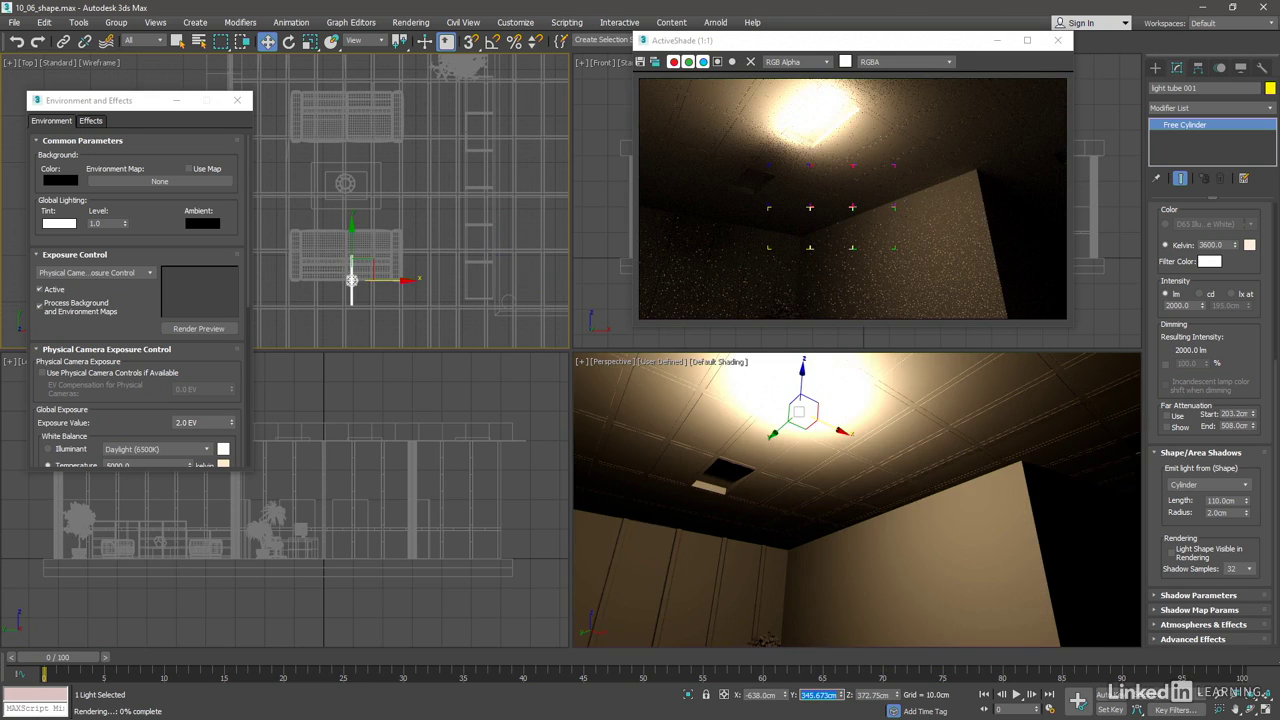
pyautogui.write('593')
pyautogui.press('Tab')
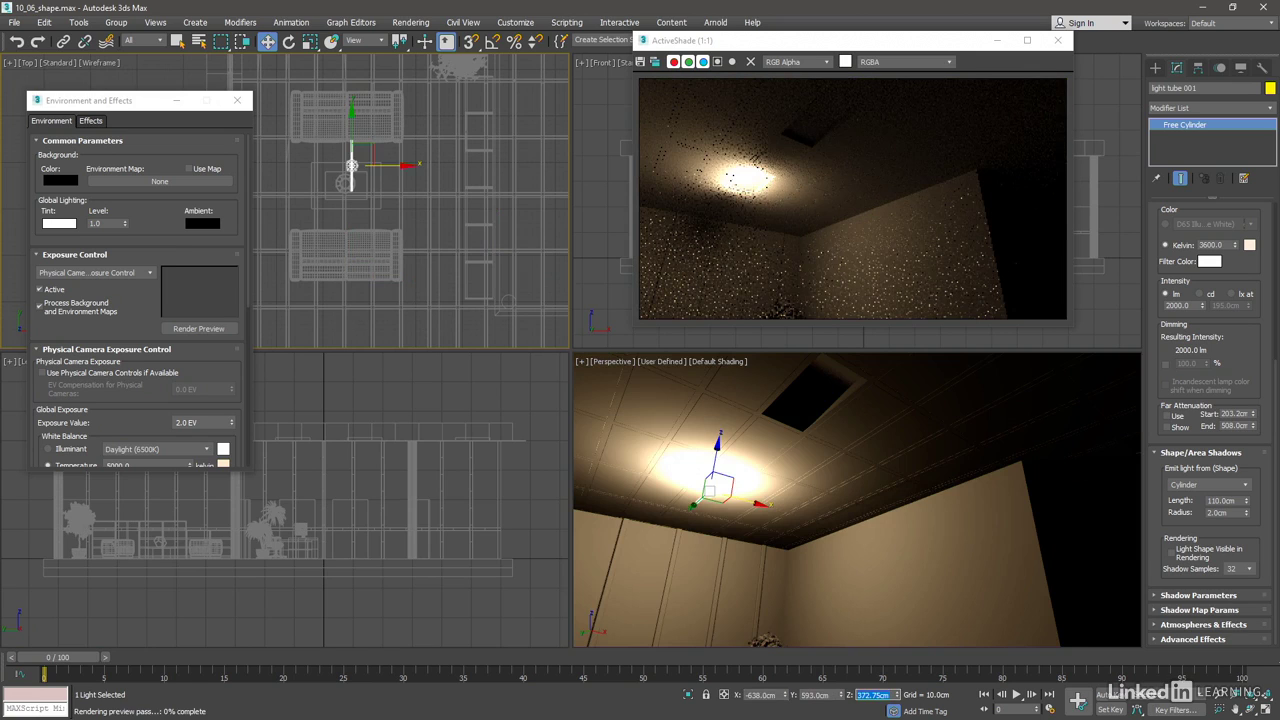
pyautogui.write('405')
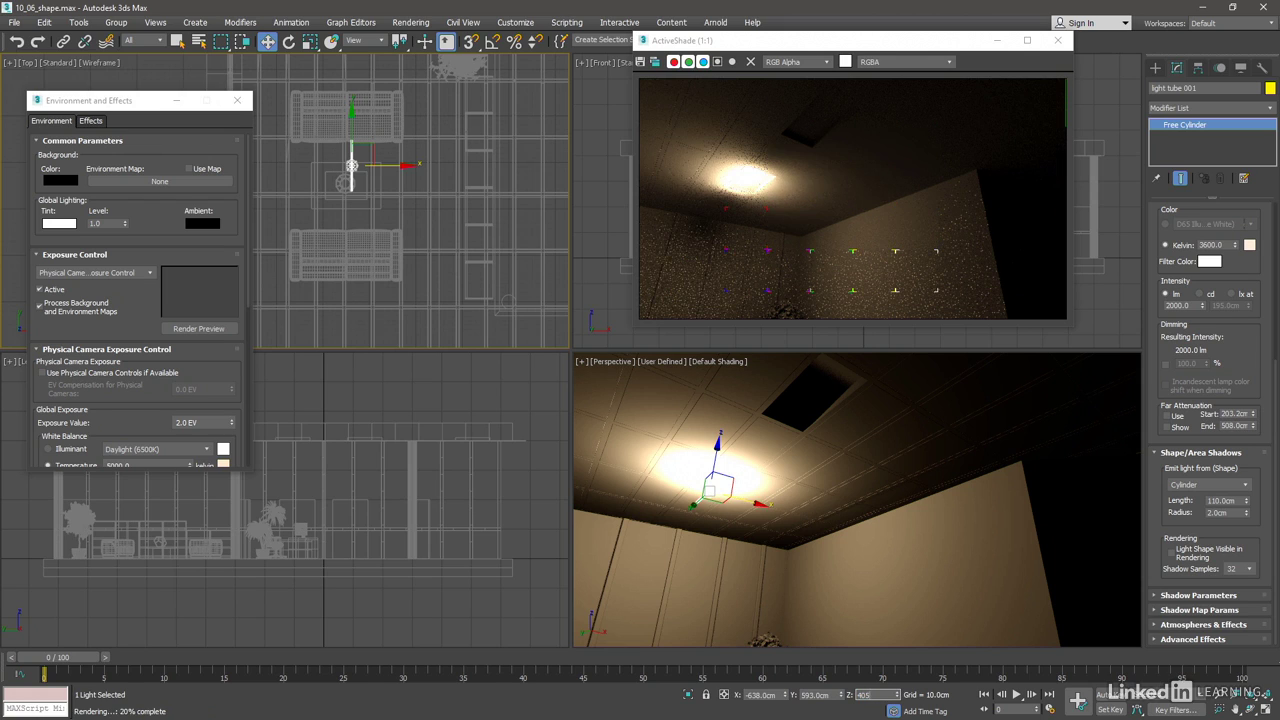
pyautogui.press('Return')
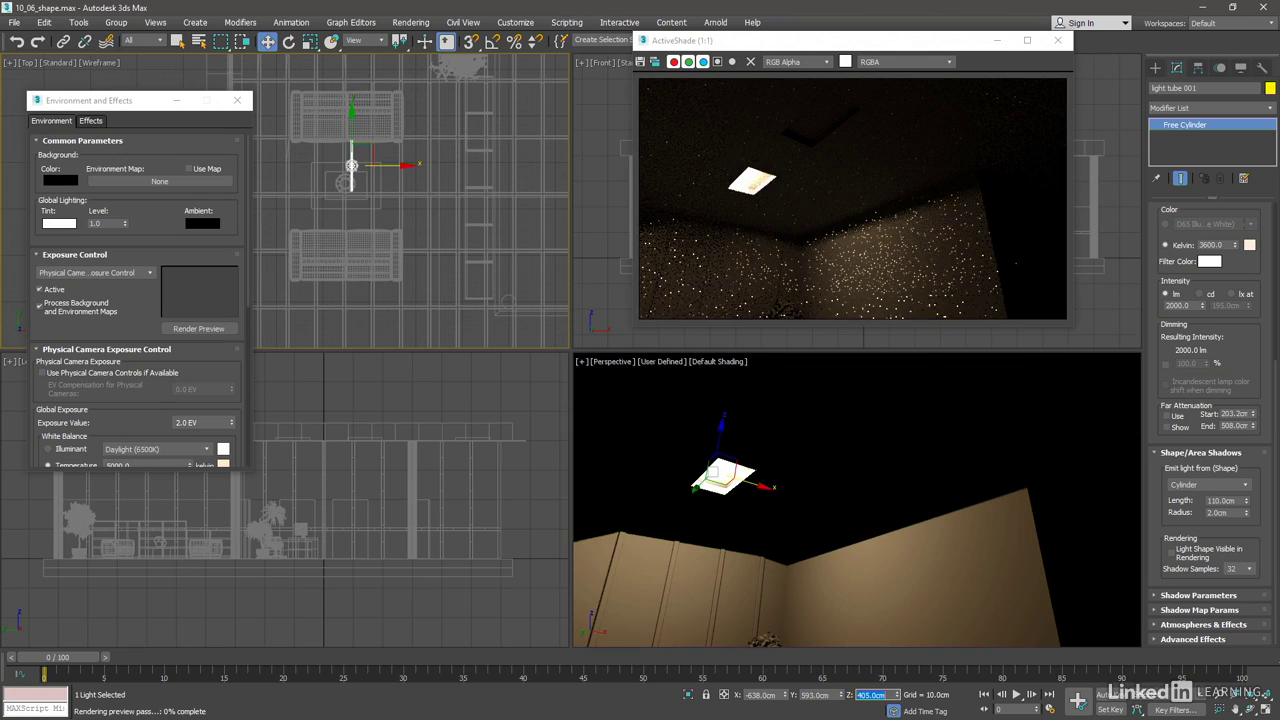
pyautogui.moveTo(753, 555)
pyautogui.keyDown('alt'); pyautogui.mouseDown(button='middle')
pyautogui.moveTo(731, 547)
pyautogui.moveTo(745, 458)
pyautogui.mouseUp(button='middle'); pyautogui.keyUp('alt')
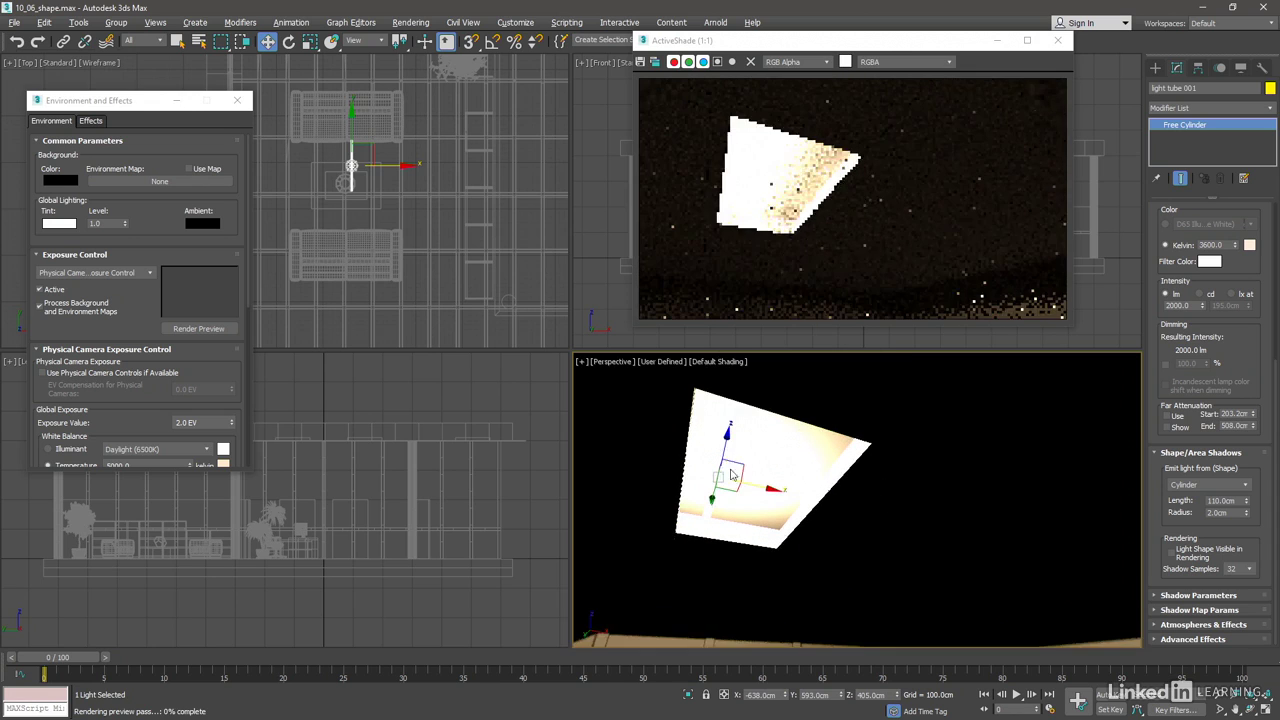
pyautogui.click(200, 422)
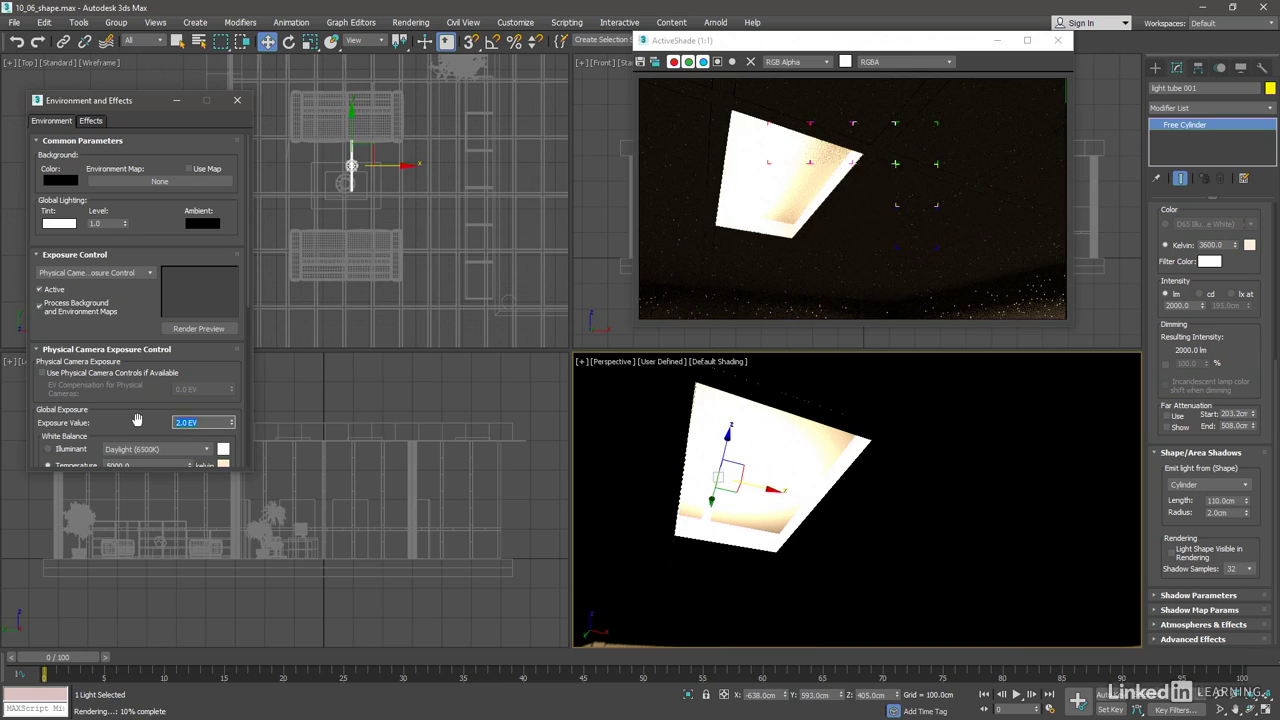
pyautogui.write('6EV')
pyautogui.press('Return')
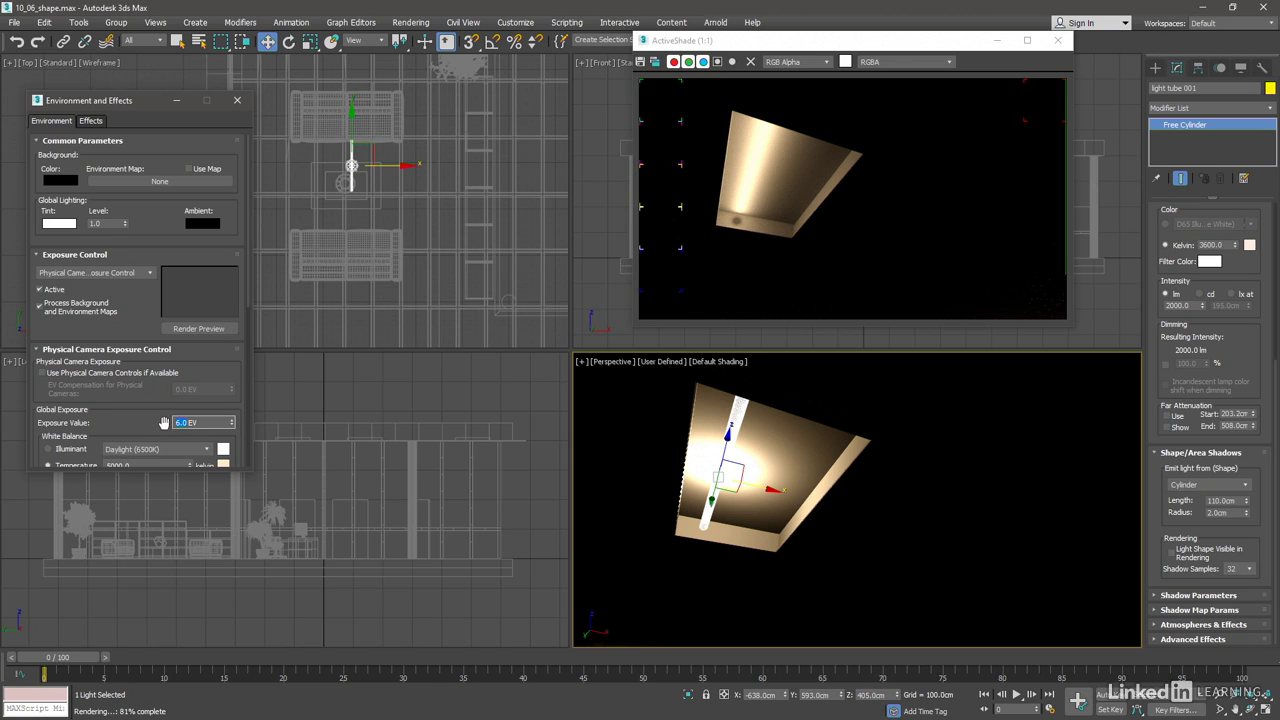
pyautogui.write('2')
pyautogui.press('Return')
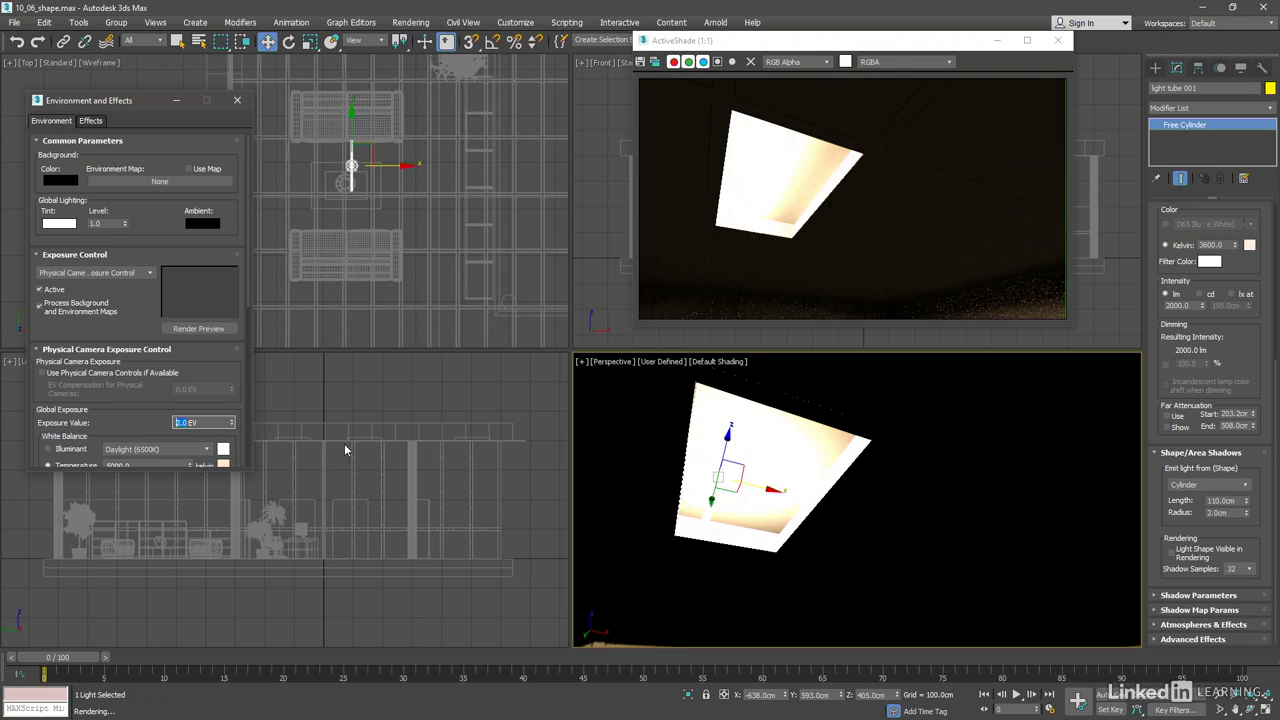
pyautogui.keyDown('alt'); pyautogui.moveTo(875, 475); pyautogui.dragTo(868, 577, button='middle'); pyautogui.keyUp('alt')
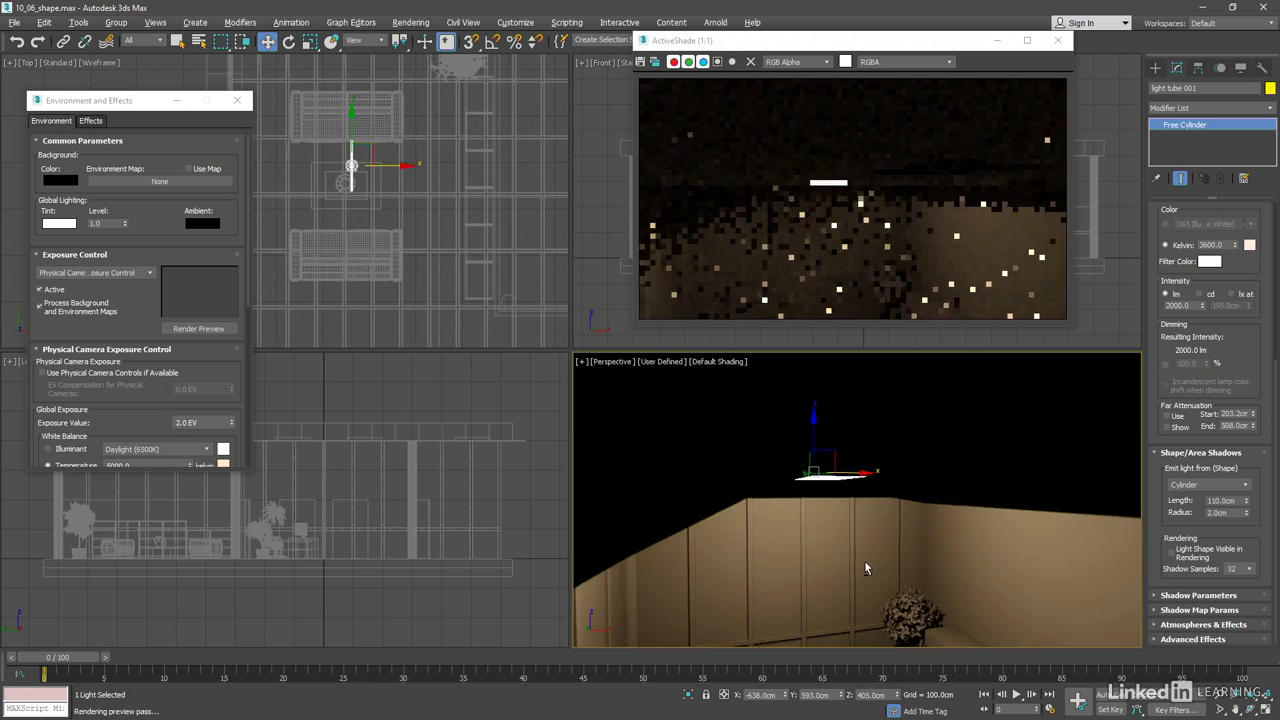
# Step: Orbit and zoom out the Perspective view onto the lit room and sofa, and center the Top view on the light tube
pyautogui.moveTo(867, 570)
pyautogui.keyDown('alt'); pyautogui.mouseDown(button='middle')
pyautogui.moveTo(842, 560)
pyautogui.moveTo(846, 510)
pyautogui.mouseUp(button='middle'); pyautogui.keyUp('alt')
pyautogui.scroll(-5, 843, 567)
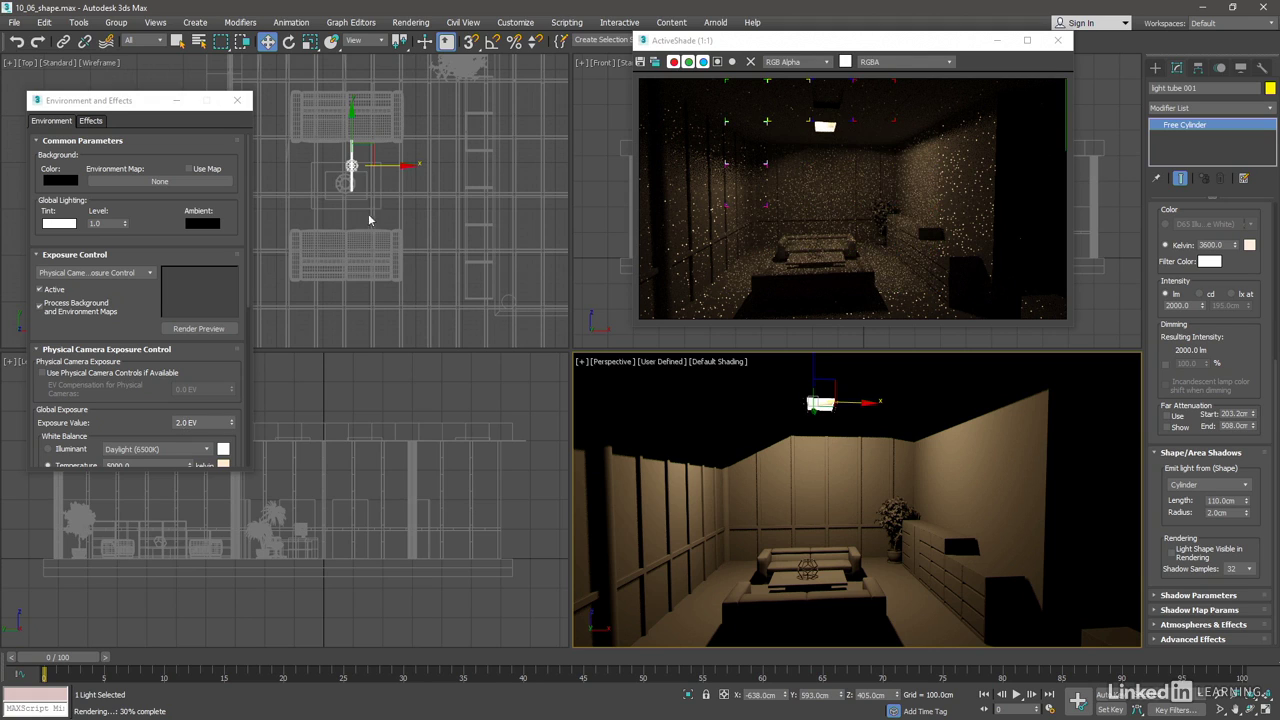
pyautogui.moveTo(379, 190); pyautogui.dragTo(367, 246, button='middle')
pyautogui.scroll(3, 367, 246)
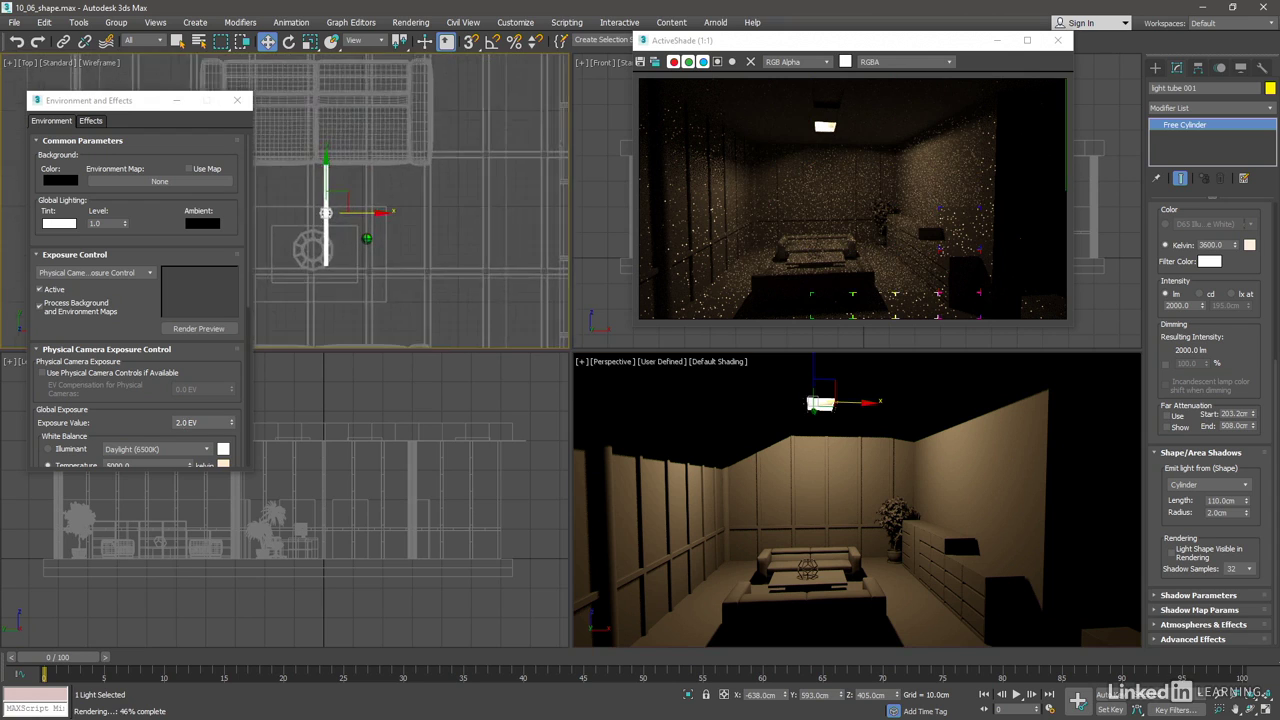
pyautogui.scroll(2, 367, 246)
pyautogui.scroll(2, 367, 246)
pyautogui.moveTo(404, 144); pyautogui.dragTo(406, 188, button='middle')
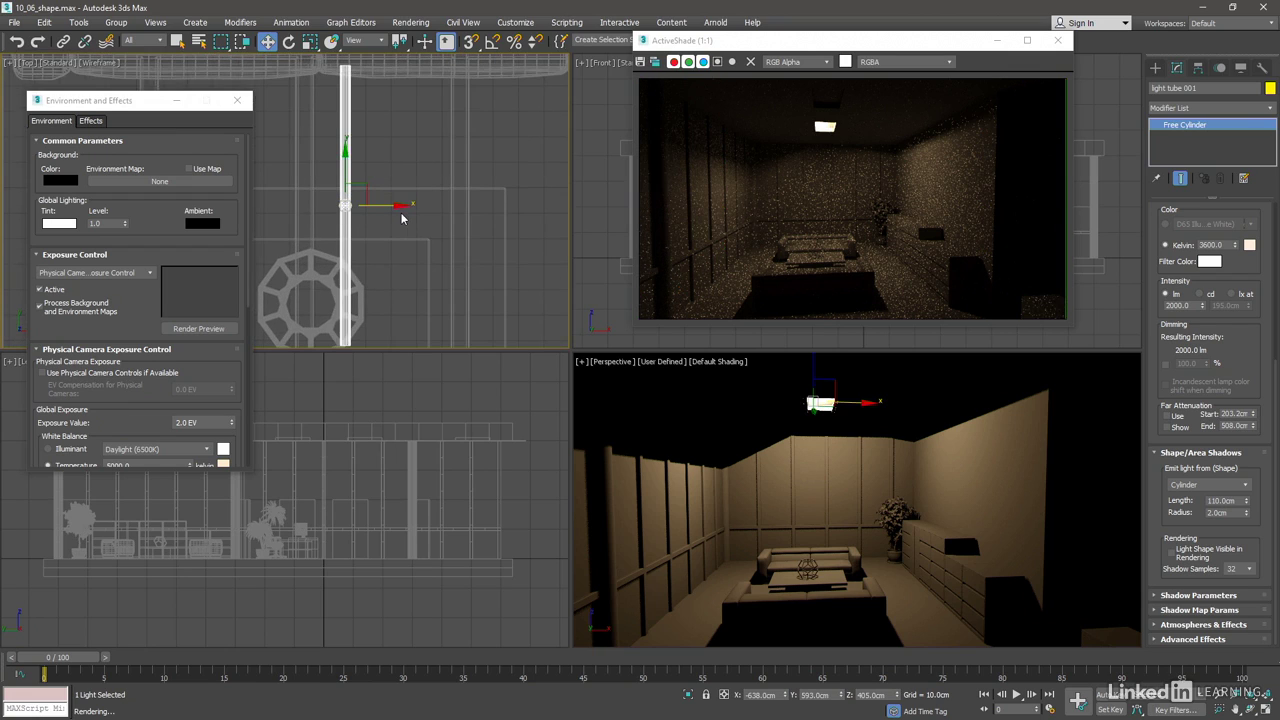
# Step: Review the Options page of the Grid and Snap Settings, then close it
pyautogui.rightClick(470, 45)
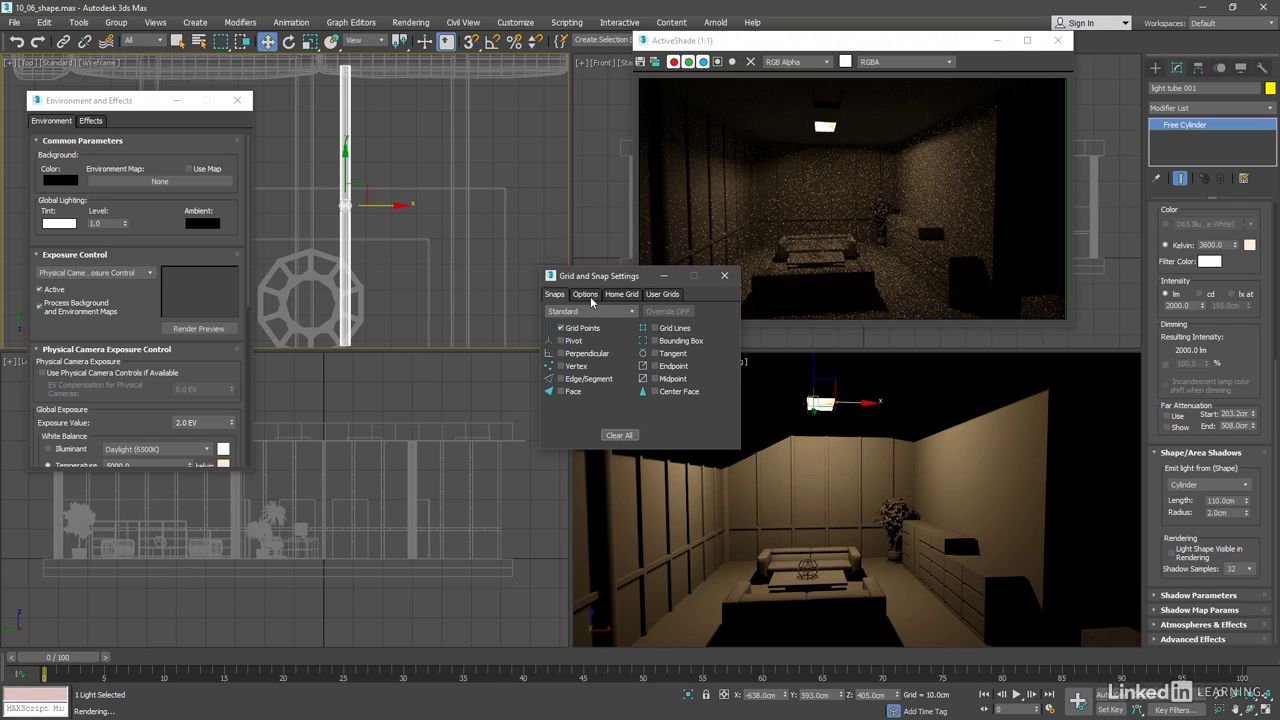
pyautogui.click(588, 294)
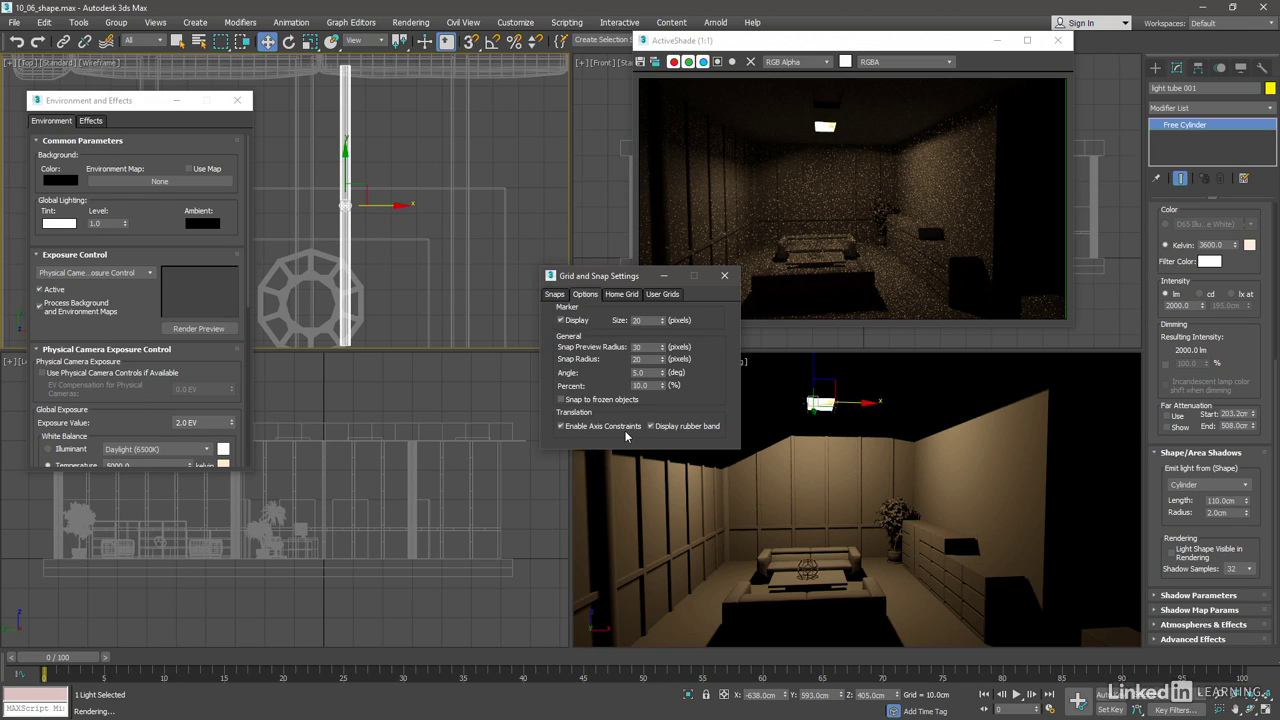
pyautogui.click(725, 277)
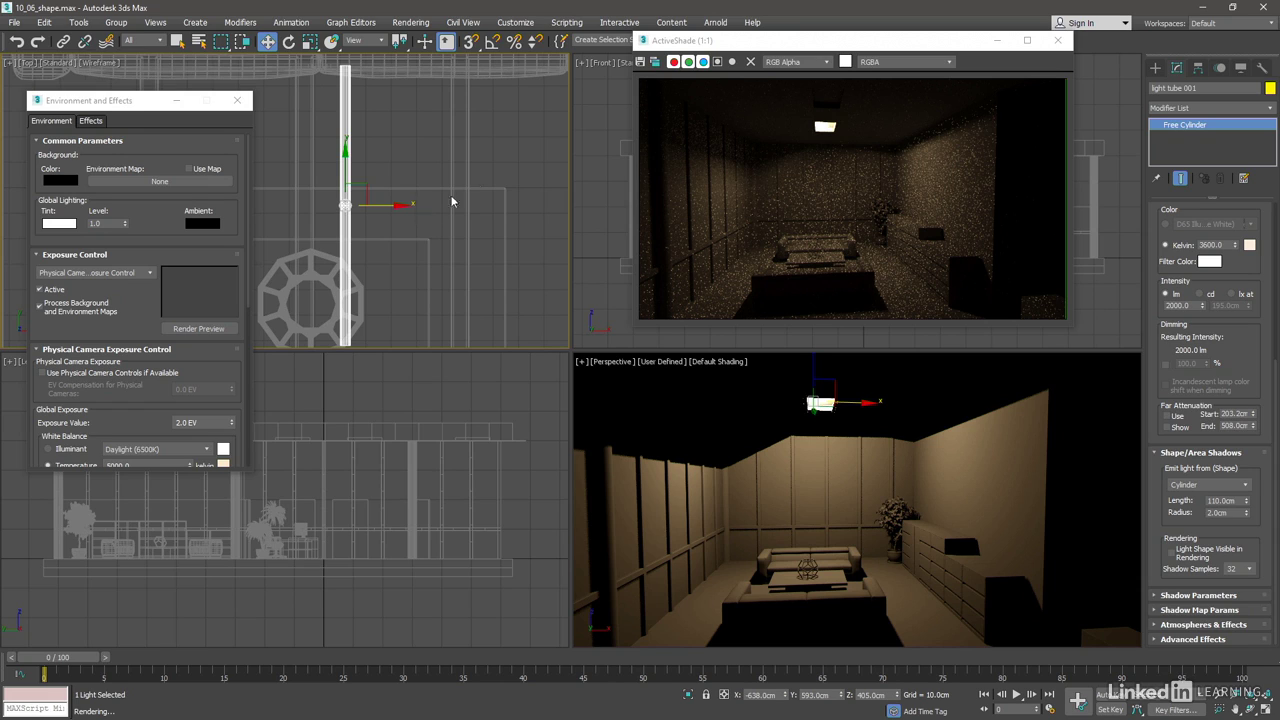
# Step: Turn on 2.5D snapping and zoom the Top view in until the grid shows 1 cm
pyautogui.click(474, 46)
pyautogui.click(473, 46)
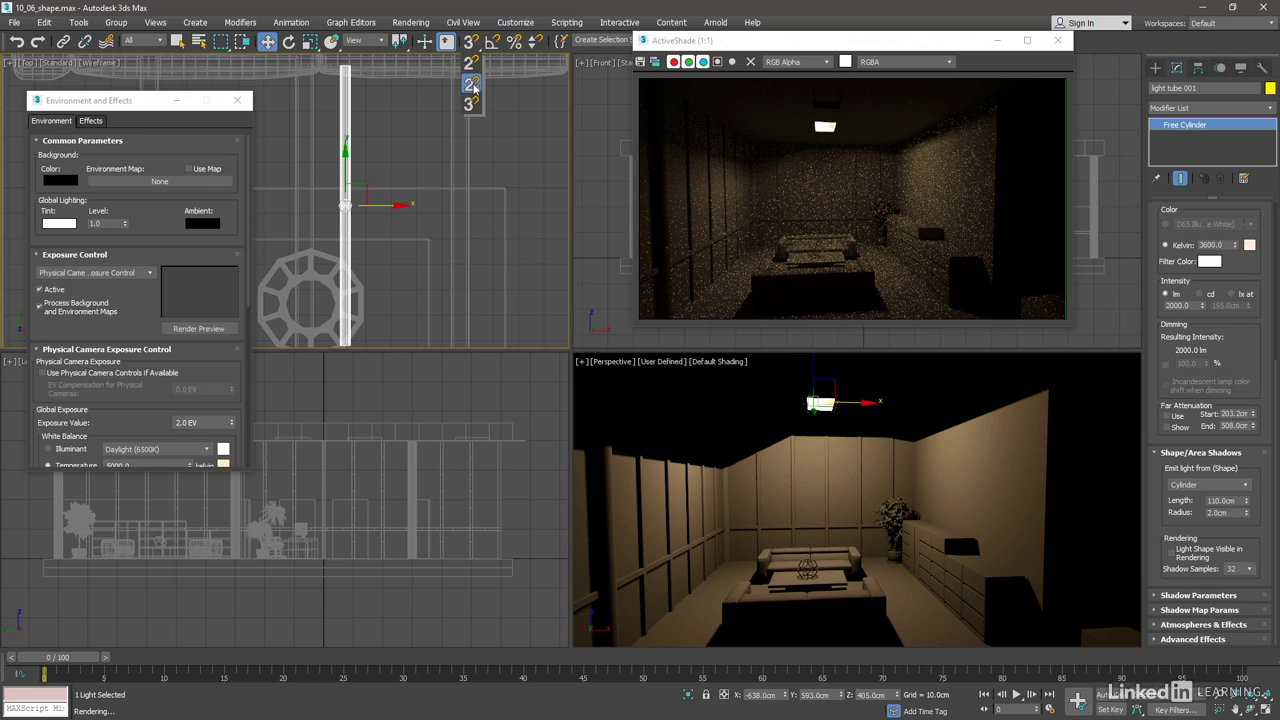
pyautogui.click(474, 86)
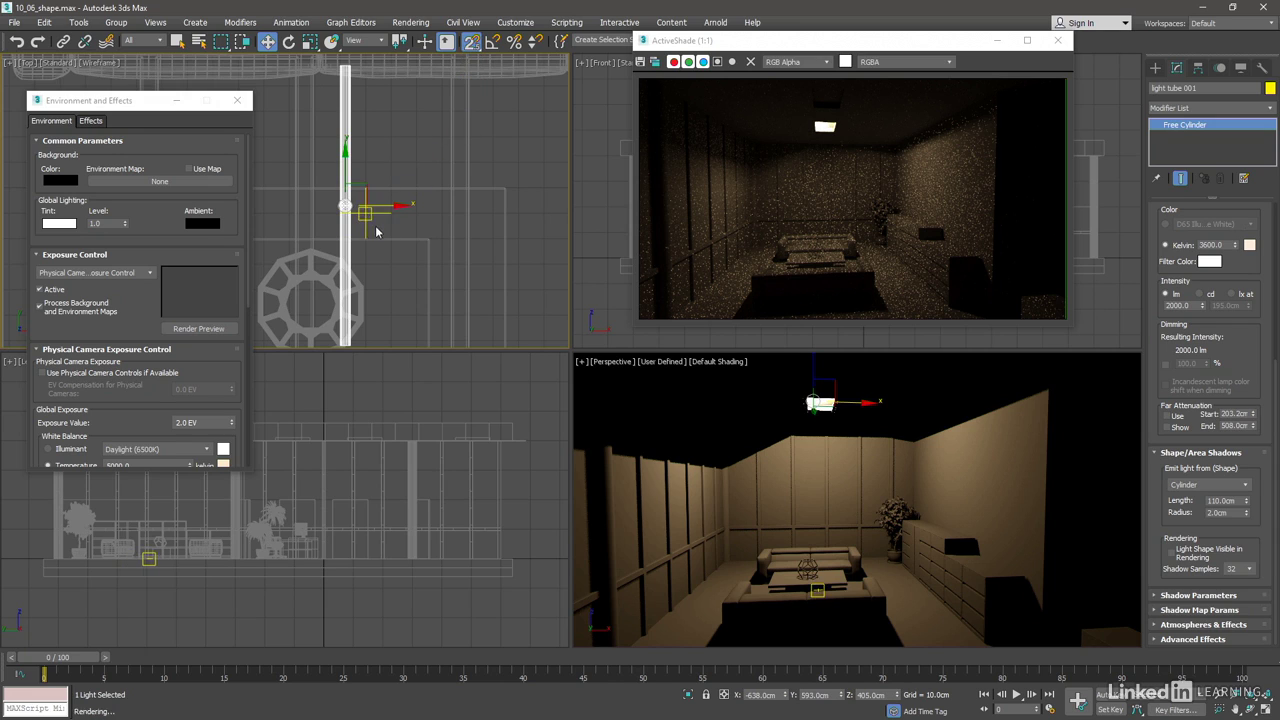
pyautogui.scroll(1, 376, 231)
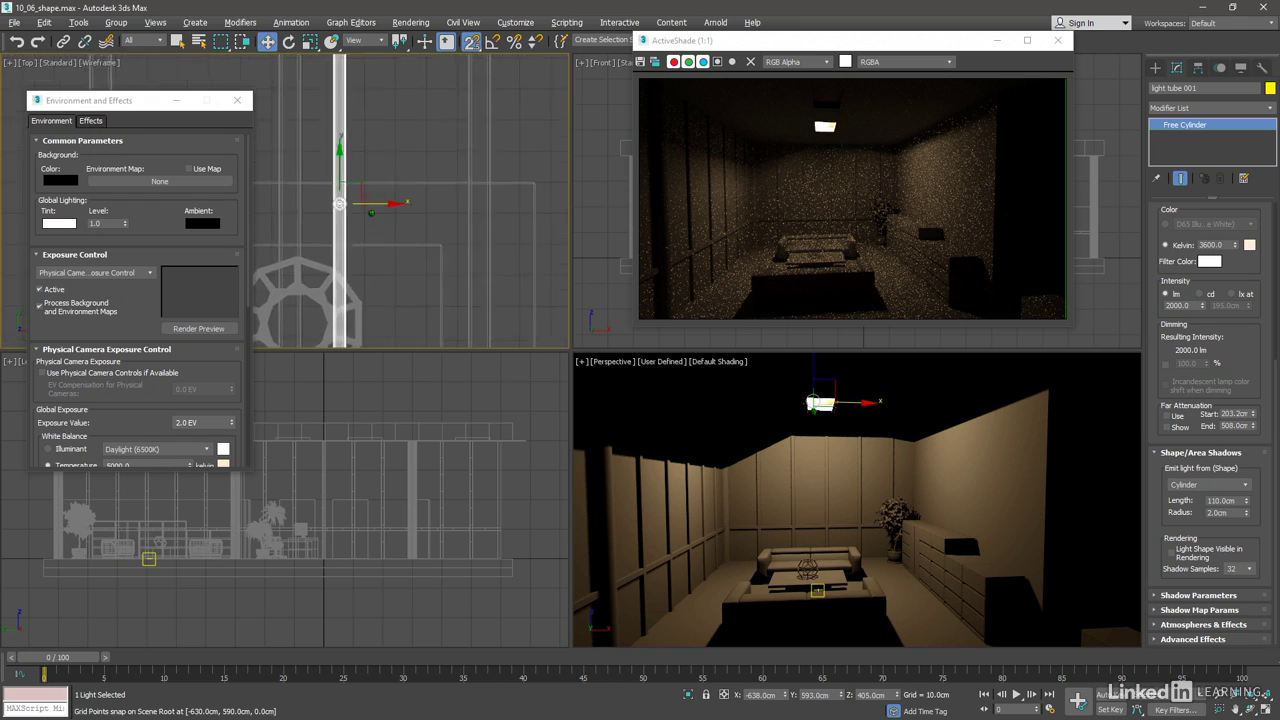
pyautogui.scroll(2, 371, 212)
pyautogui.scroll(2, 371, 212)
pyautogui.scroll(2, 371, 212)
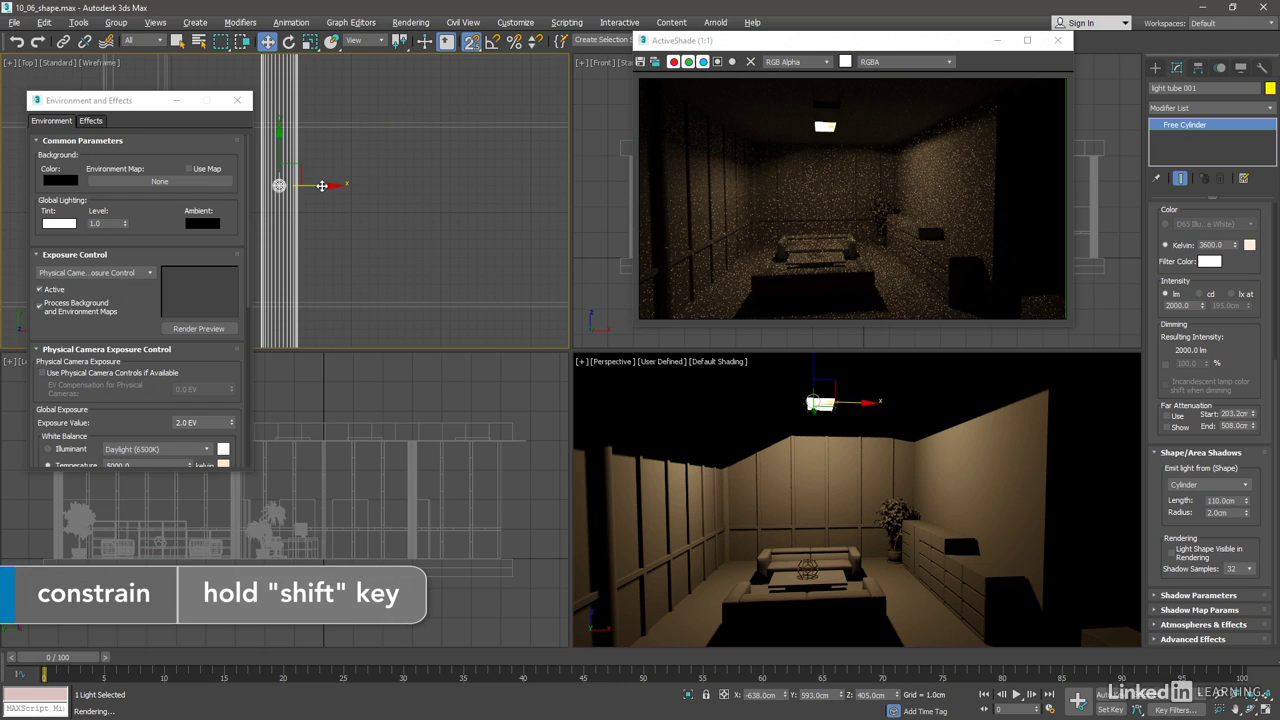
# Step: Shift-drag the light tube right along X, cloning it as 2 Instance copies named light tube 002
pyautogui.keyDown('shift'); pyautogui.moveTo(319, 185); pyautogui.dragTo(359, 185); pyautogui.keyUp('shift')
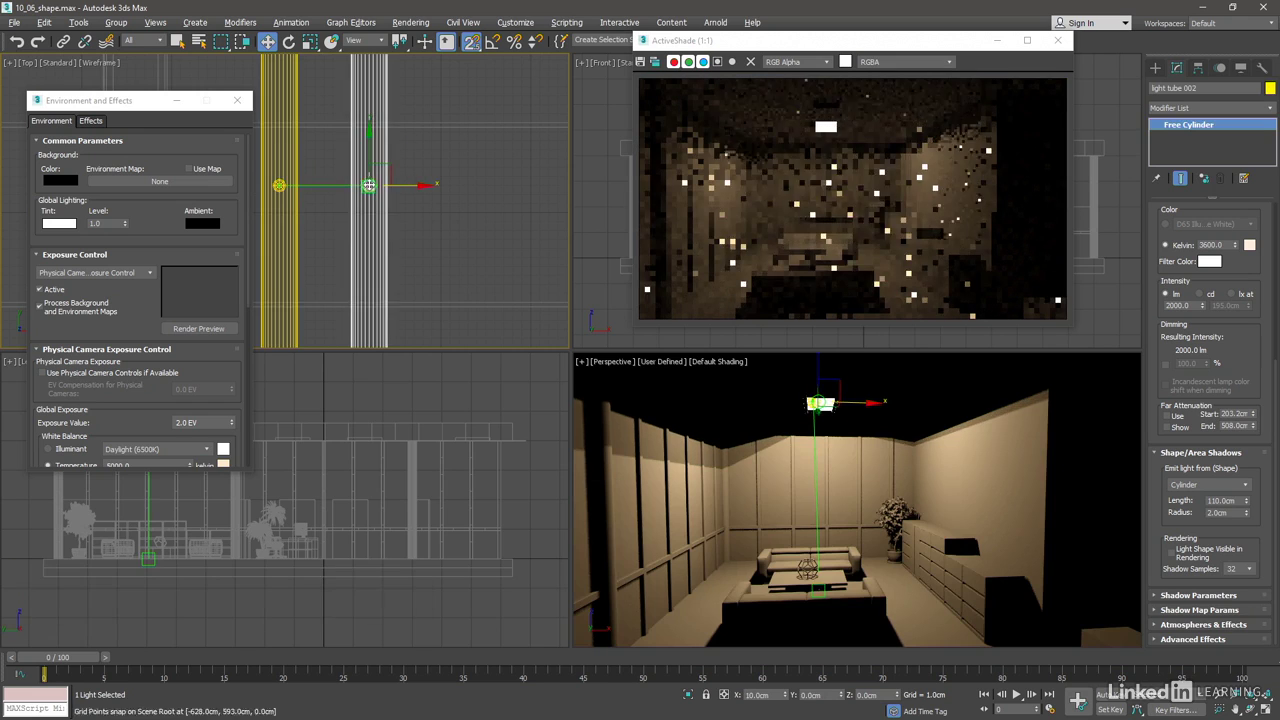
pyautogui.keyDown('shift'); pyautogui.moveTo(359, 185); pyautogui.dragTo(412, 185); pyautogui.keyUp('shift')
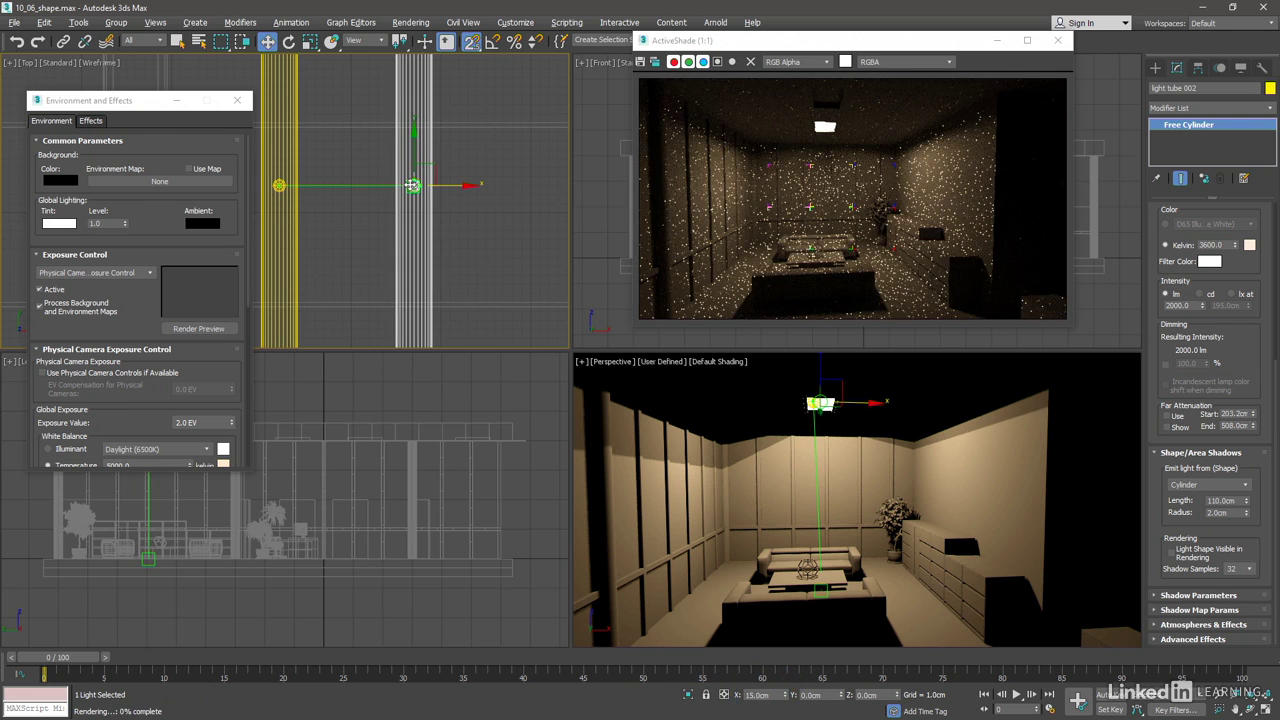
pyautogui.keyDown('shift'); pyautogui.moveTo(412, 185); pyautogui.dragTo(410, 188); pyautogui.keyUp('shift')
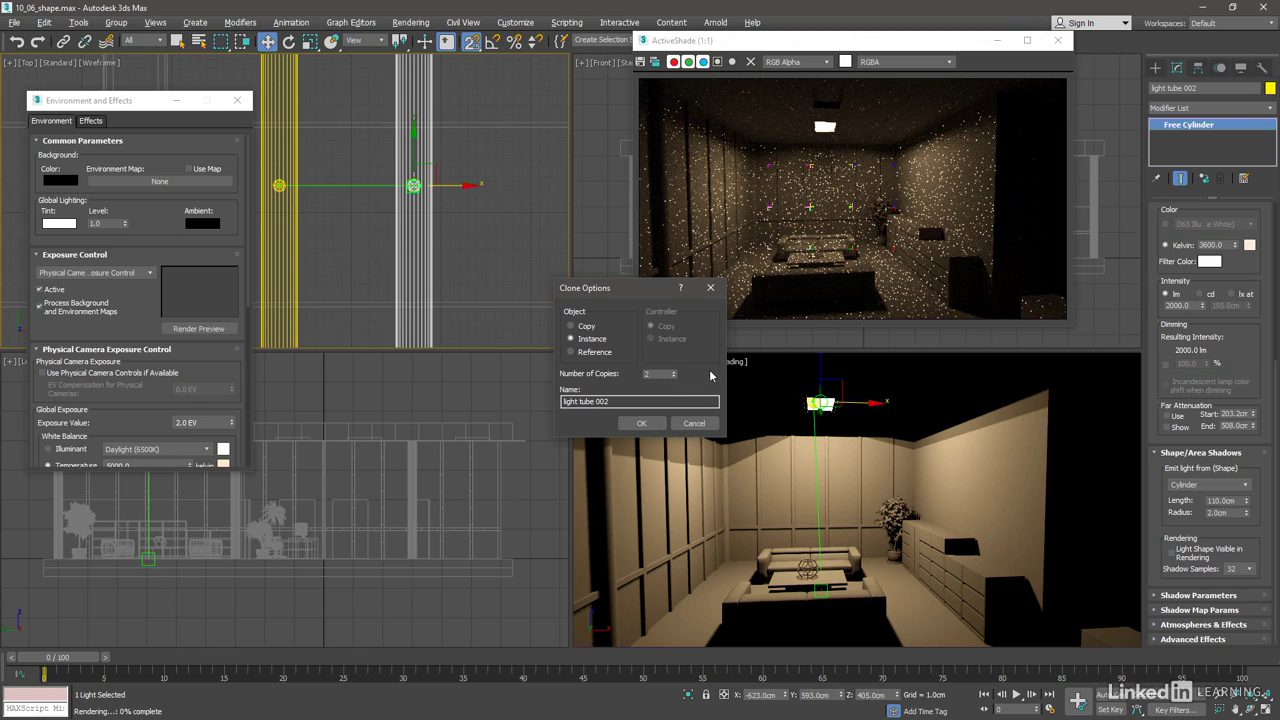
# Step: Create the instanced copies light tube 002 and 003, then zoom out the Top view to see all three
pyautogui.click(627, 420)
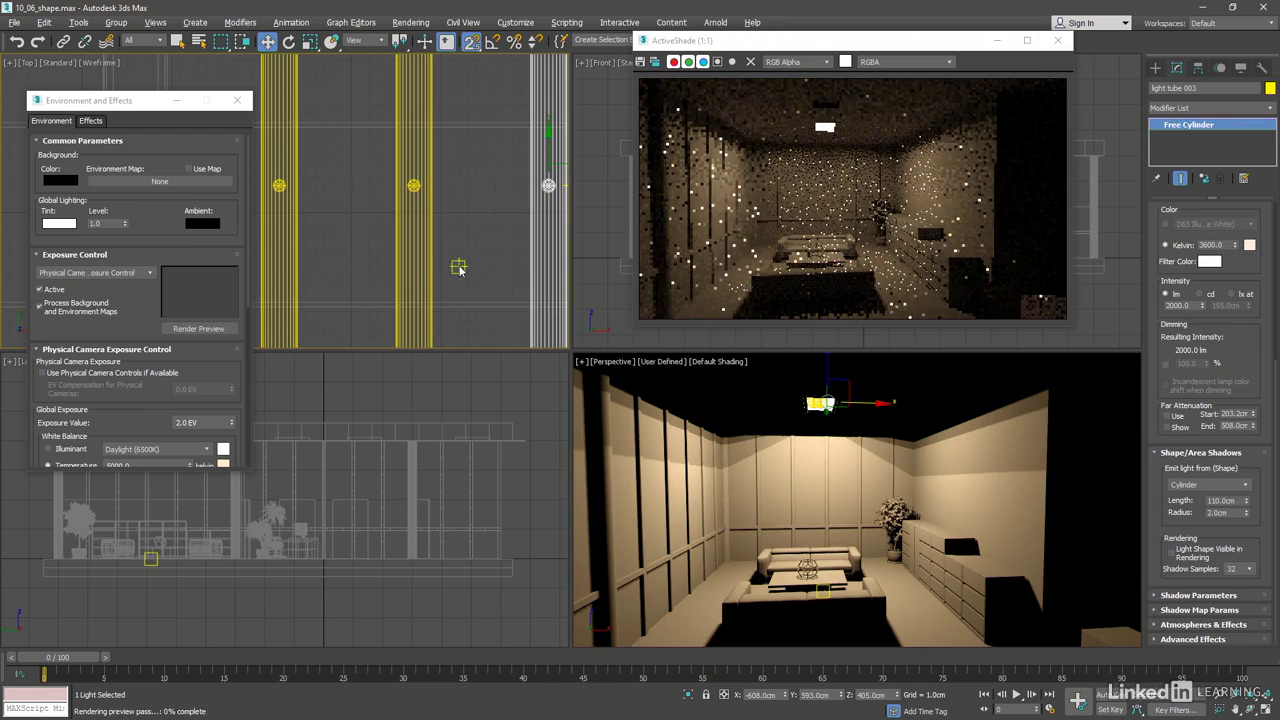
pyautogui.scroll(-3, 482, 264)
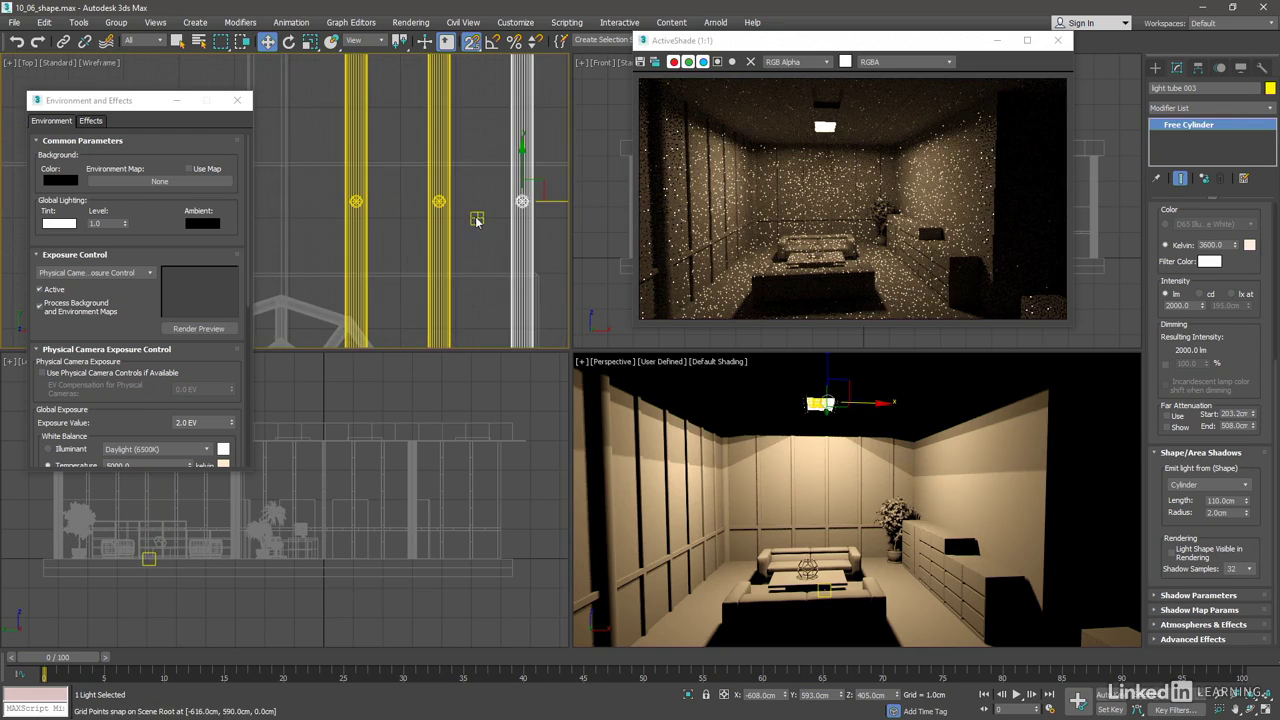
pyautogui.scroll(-2, 476, 256)
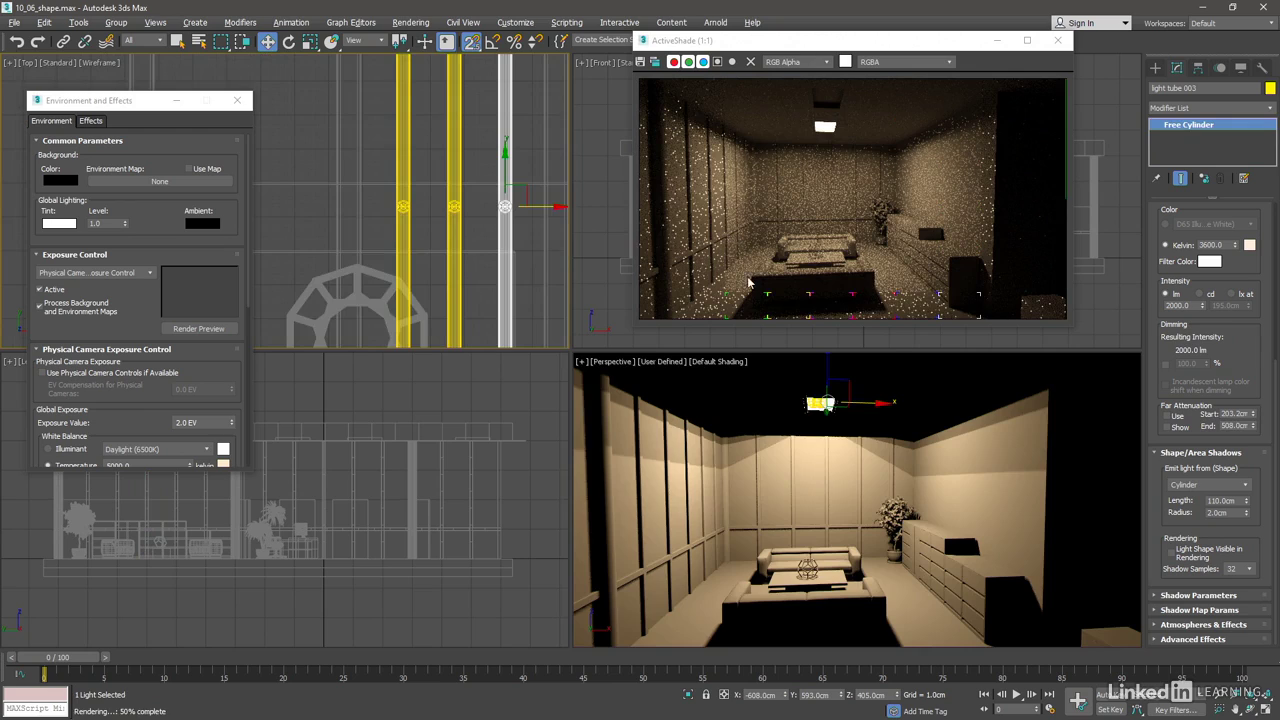